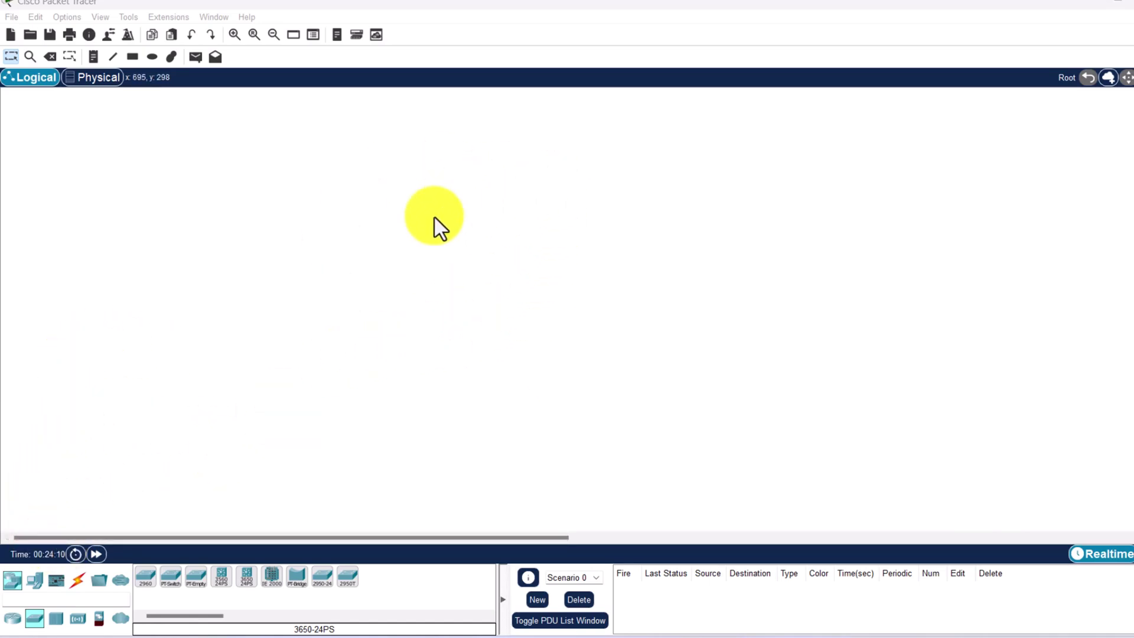
Place three generic PCs (PC0, PC1 and PC2) apart from each other in the logical workspace.
{"action": "left_click", "coordinate": [36, 582]}
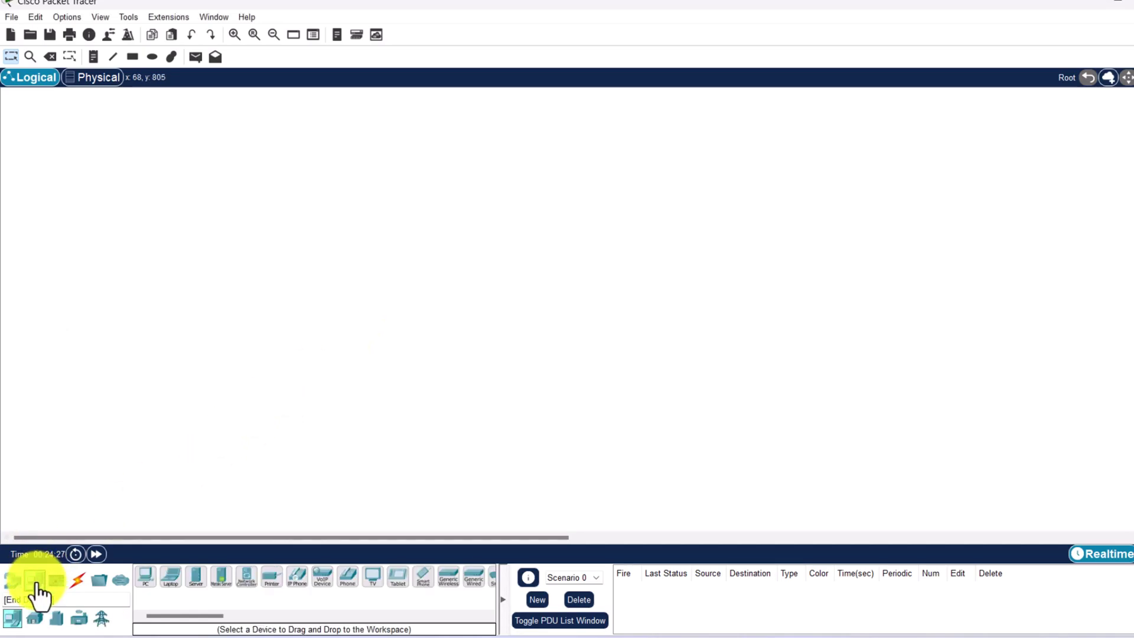
{"action": "left_click", "coordinate": [144, 580]}
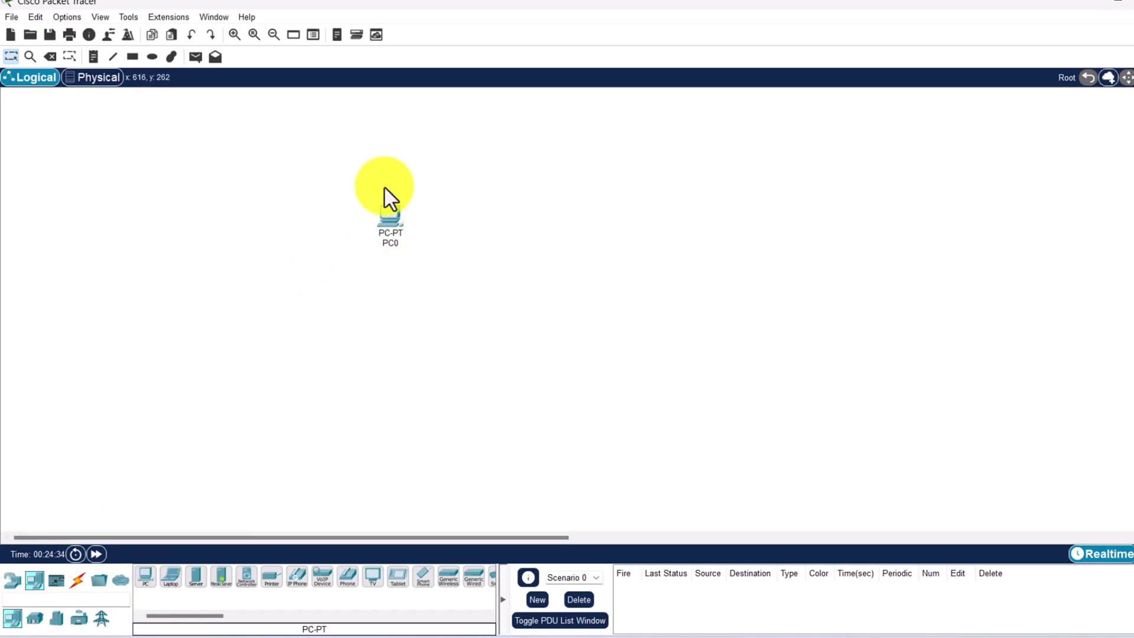
{"action": "left_click", "coordinate": [145, 581]}
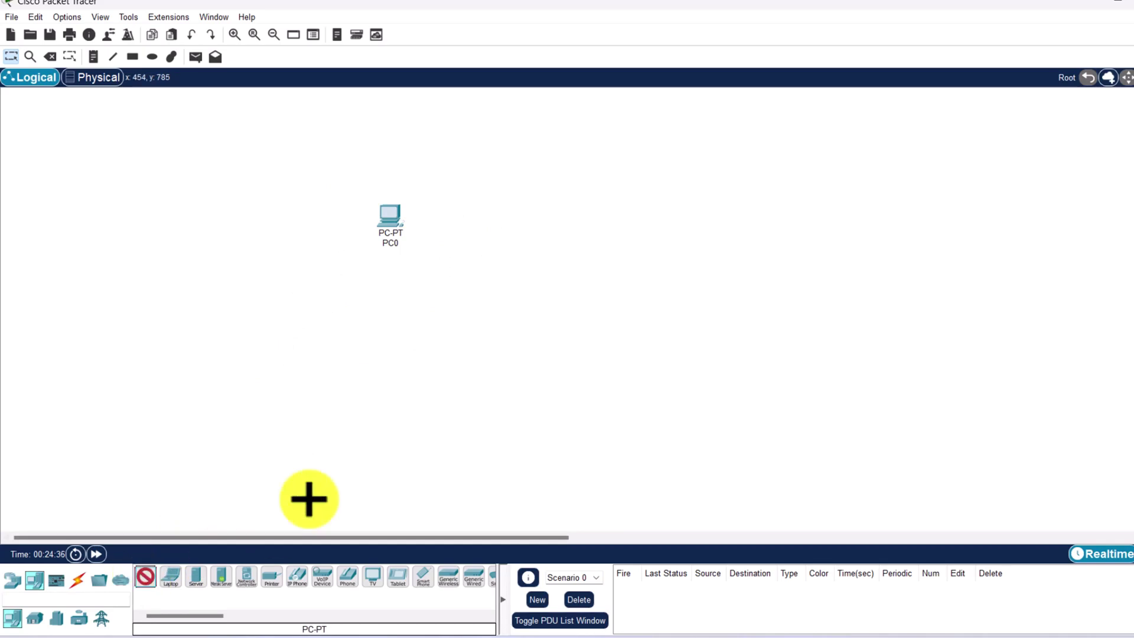
{"action": "left_click", "coordinate": [434, 357]}
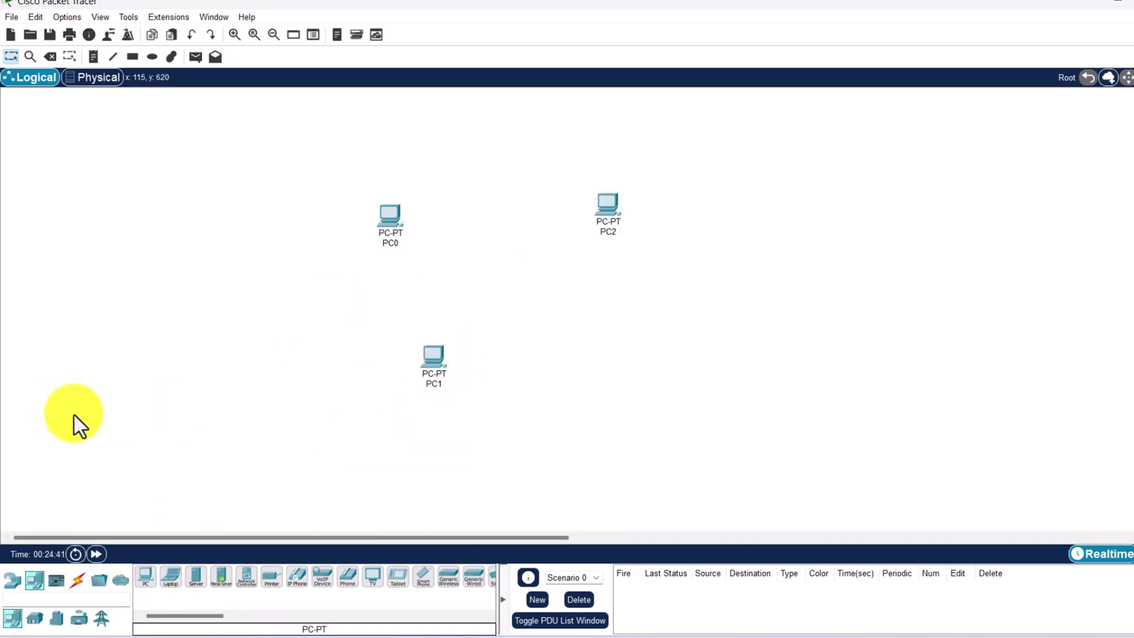
Add a 2960 switch below PC2 and to the right of PC1.
{"action": "left_click", "coordinate": [12, 582]}
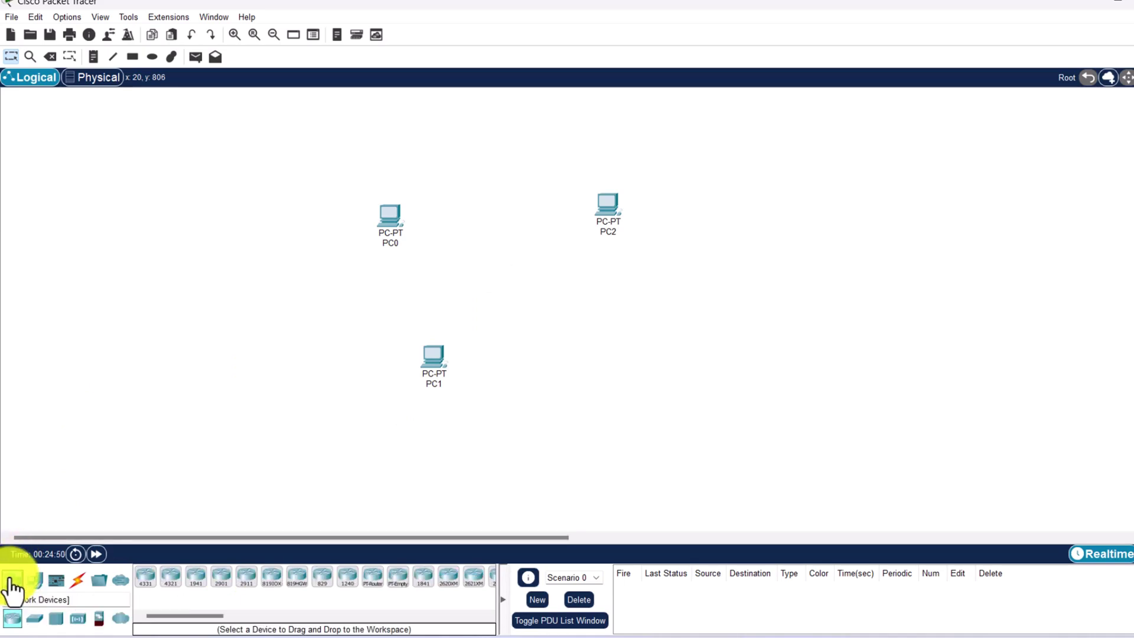
{"action": "left_click", "coordinate": [36, 620]}
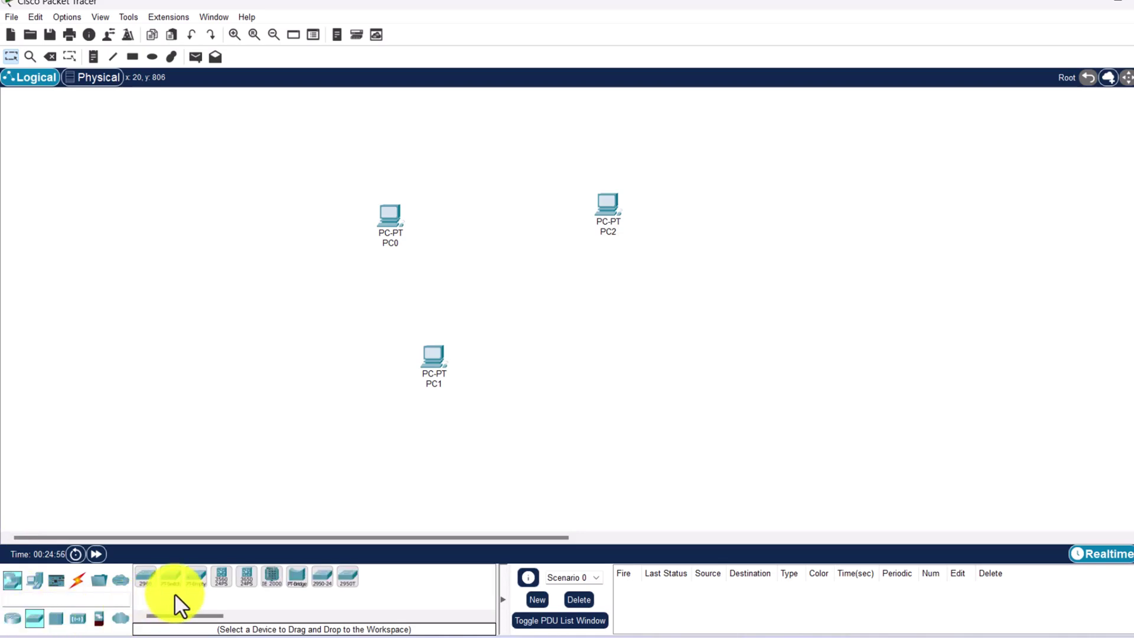
{"action": "left_click", "coordinate": [145, 585]}
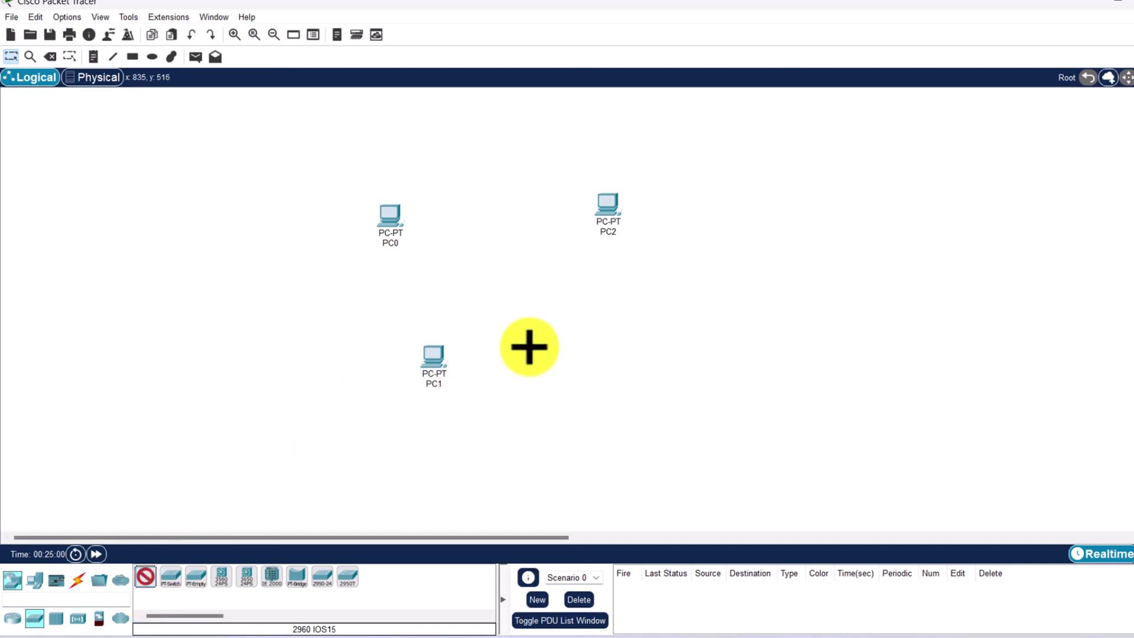
{"action": "left_click", "coordinate": [557, 334]}
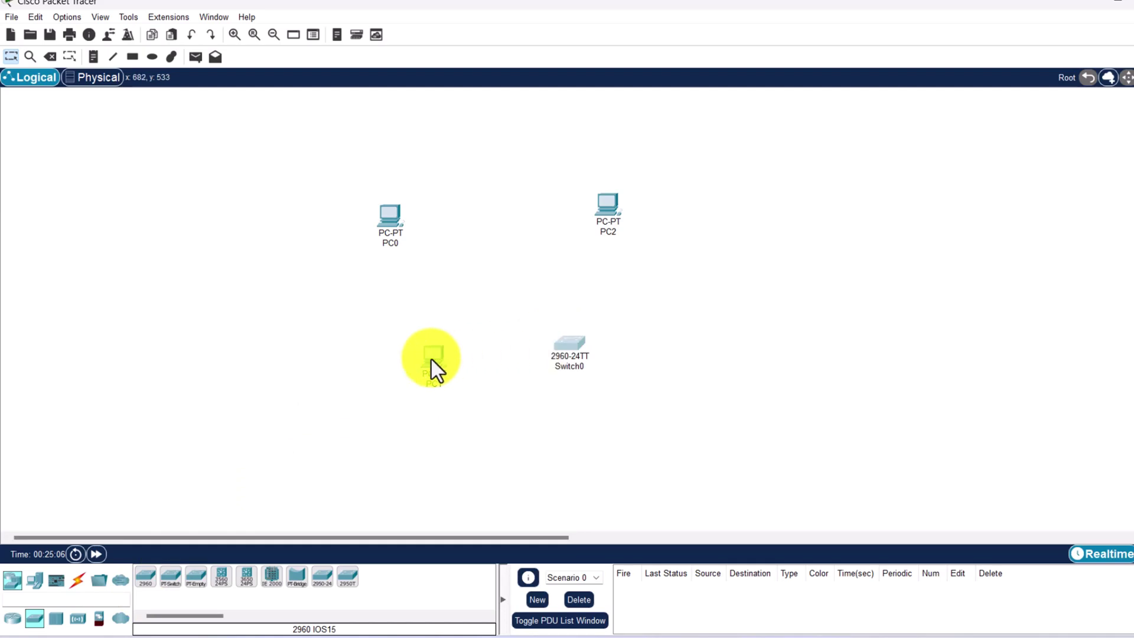
Arrange the PCs around the switch, with PC1 to its left, PC0 above it and PC2 to its upper right.
{"action": "left_click_drag", "start_coordinate": [431, 357], "coordinate": [397, 304]}
{"action": "left_click_drag", "start_coordinate": [390, 219], "coordinate": [494, 227]}
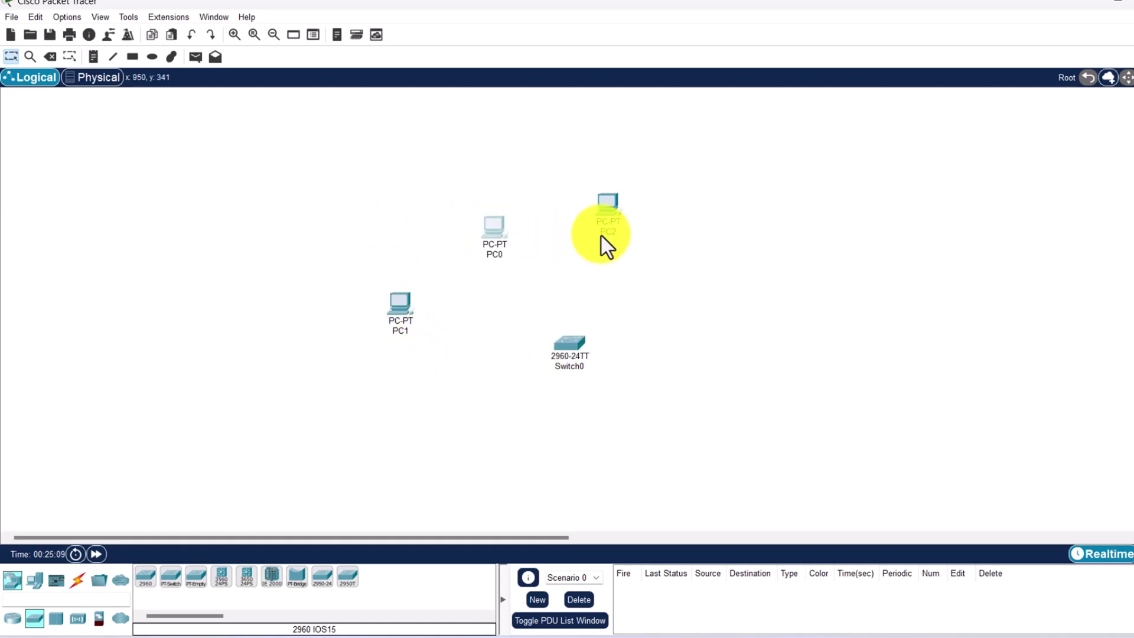
{"action": "left_click_drag", "start_coordinate": [604, 234], "coordinate": [762, 251]}
{"action": "left_click_drag", "start_coordinate": [509, 221], "coordinate": [569, 199]}
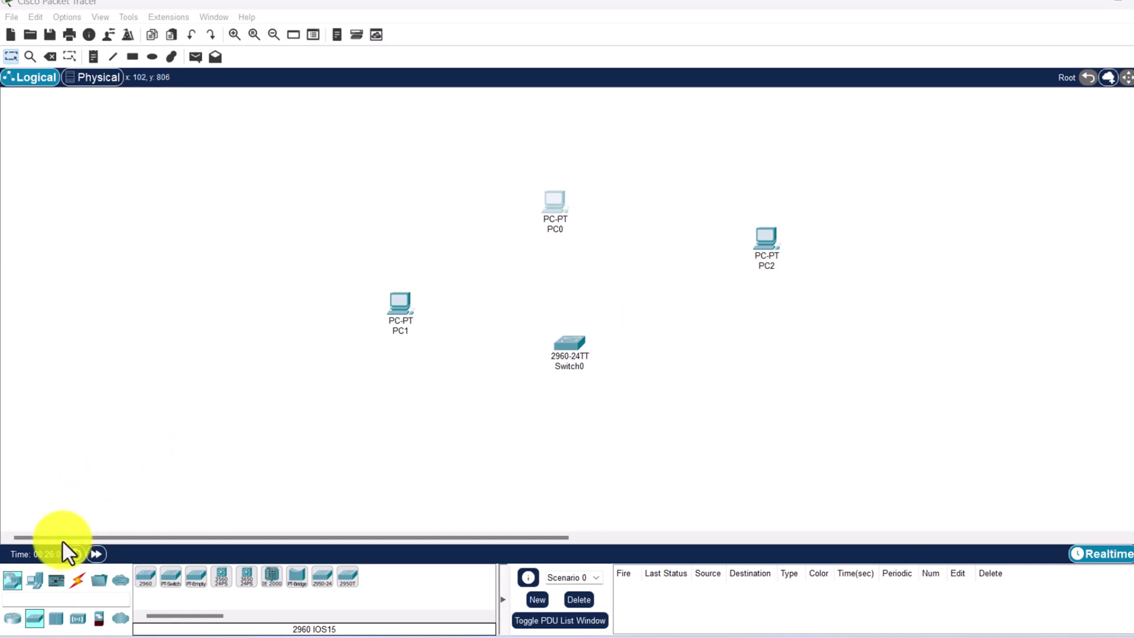
Connect Switch0 FastEthernet0/1 to PC0 FastEthernet0 with a copper straight-through cable and move PC0 to the left of PC1.
{"action": "left_click", "coordinate": [77, 583]}
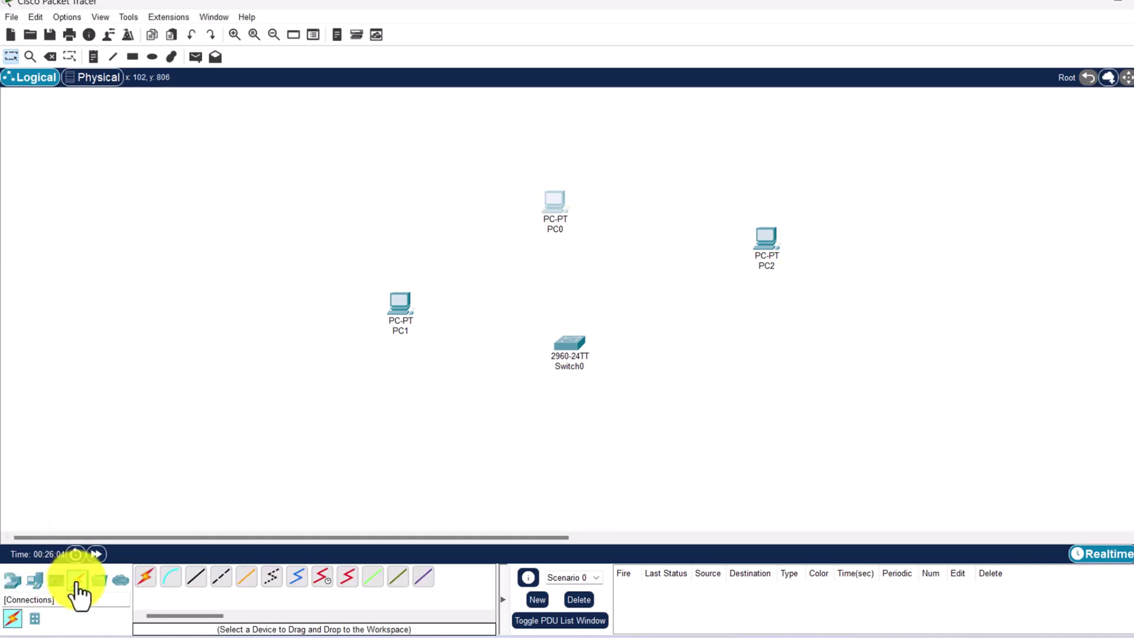
{"action": "left_click", "coordinate": [197, 579]}
{"action": "left_click", "coordinate": [571, 348]}
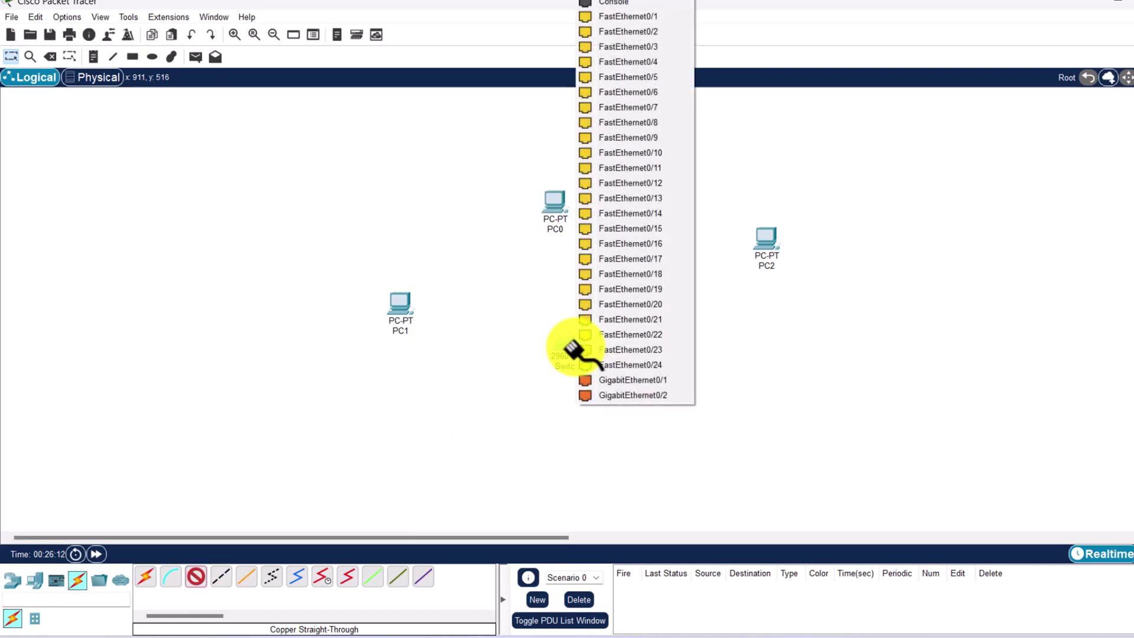
{"action": "left_click", "coordinate": [587, 15]}
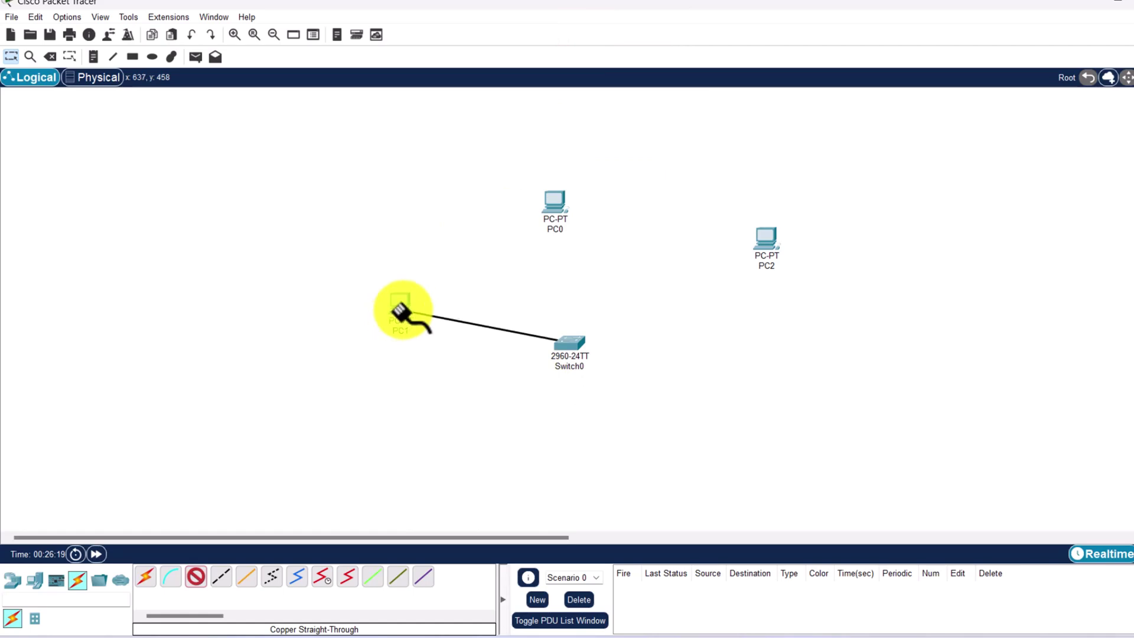
{"action": "left_click", "coordinate": [557, 208]}
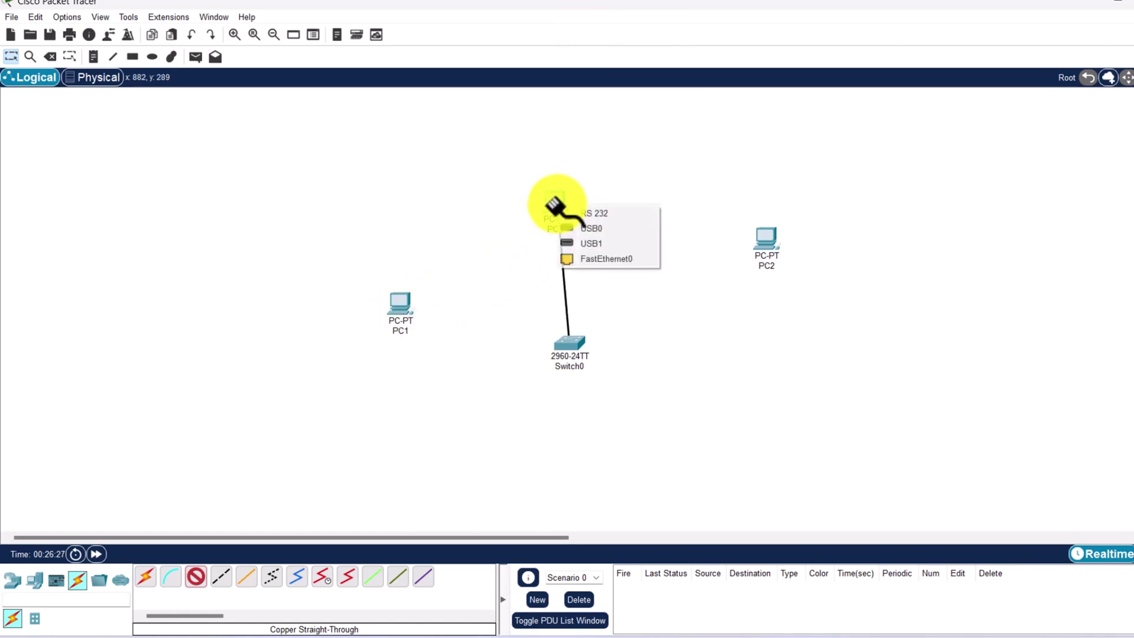
{"action": "left_click", "coordinate": [566, 260]}
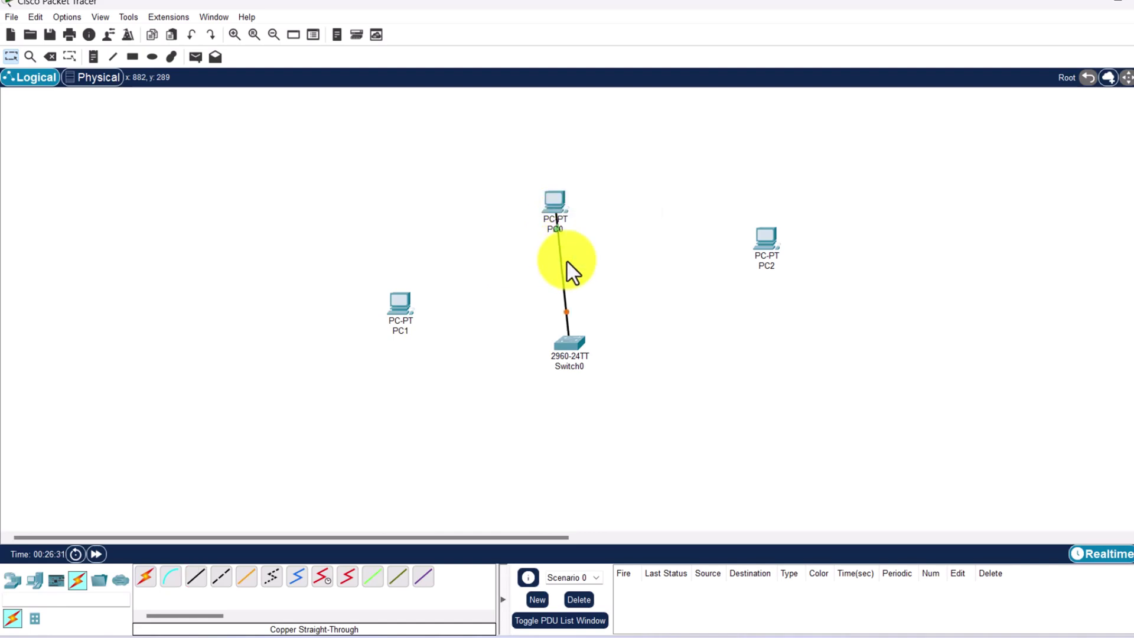
{"action": "left_click_drag", "start_coordinate": [558, 203], "coordinate": [355, 335]}
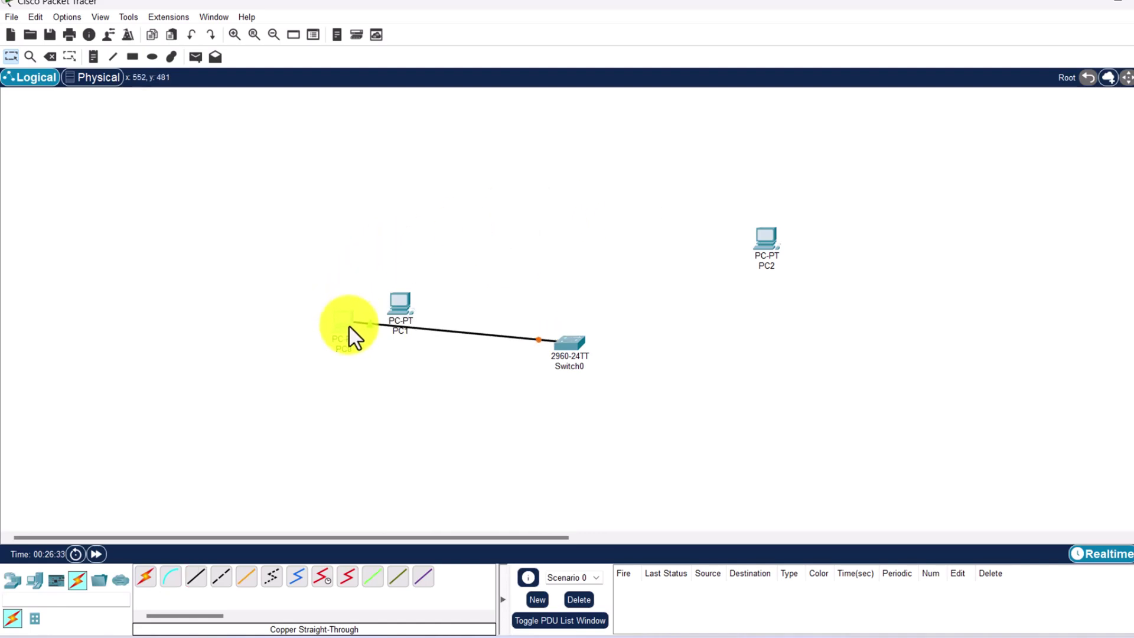
Move PC1 above the switch and connect it to Switch0 FastEthernet0/2 with a copper straight-through cable.
{"action": "left_click_drag", "start_coordinate": [402, 298], "coordinate": [578, 202]}
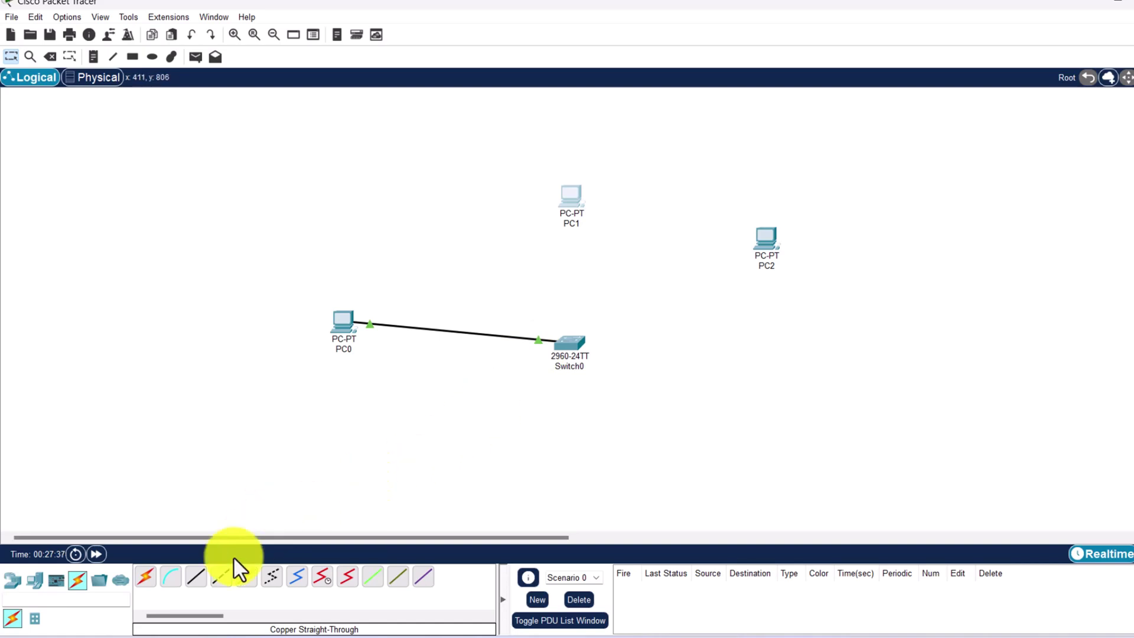
{"action": "left_click", "coordinate": [197, 585]}
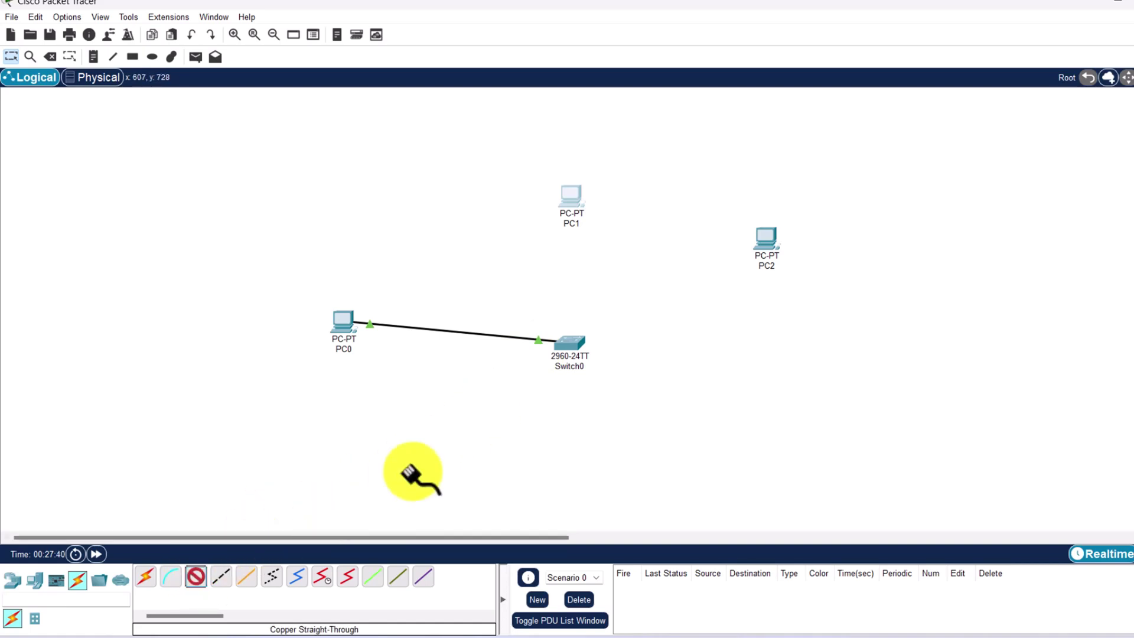
{"action": "left_click", "coordinate": [569, 342]}
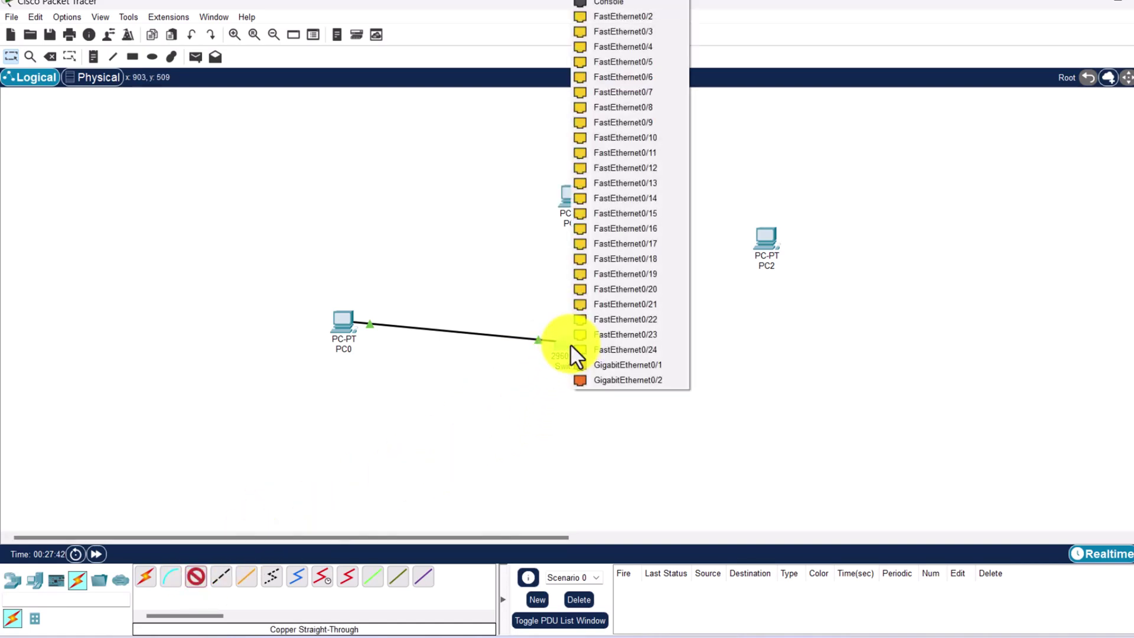
{"action": "left_click", "coordinate": [596, 15]}
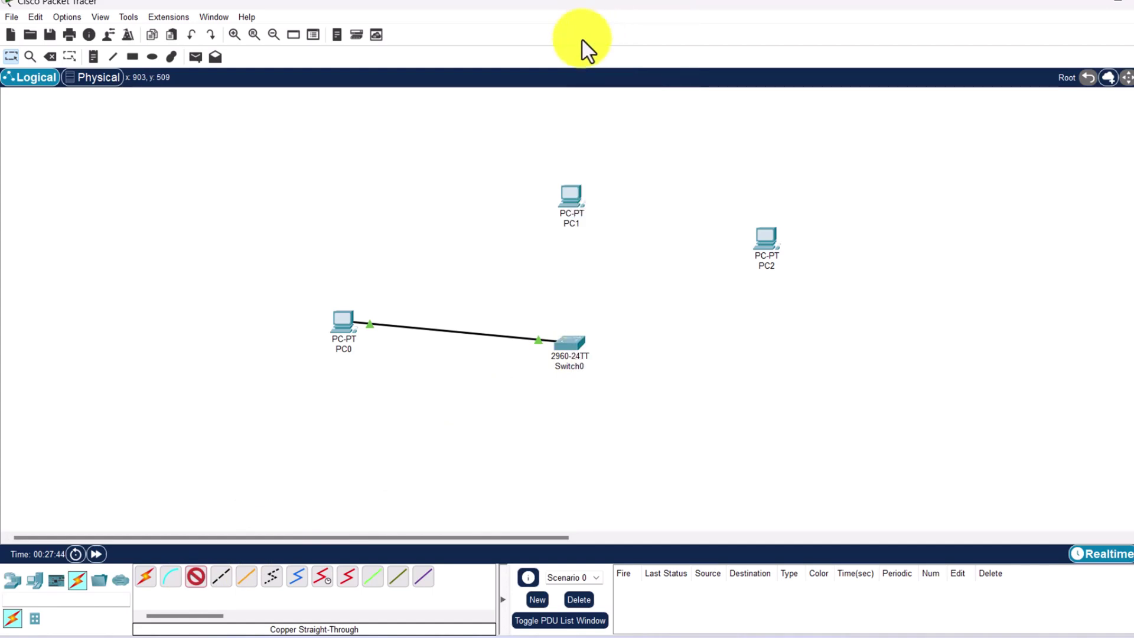
{"action": "left_click", "coordinate": [567, 200]}
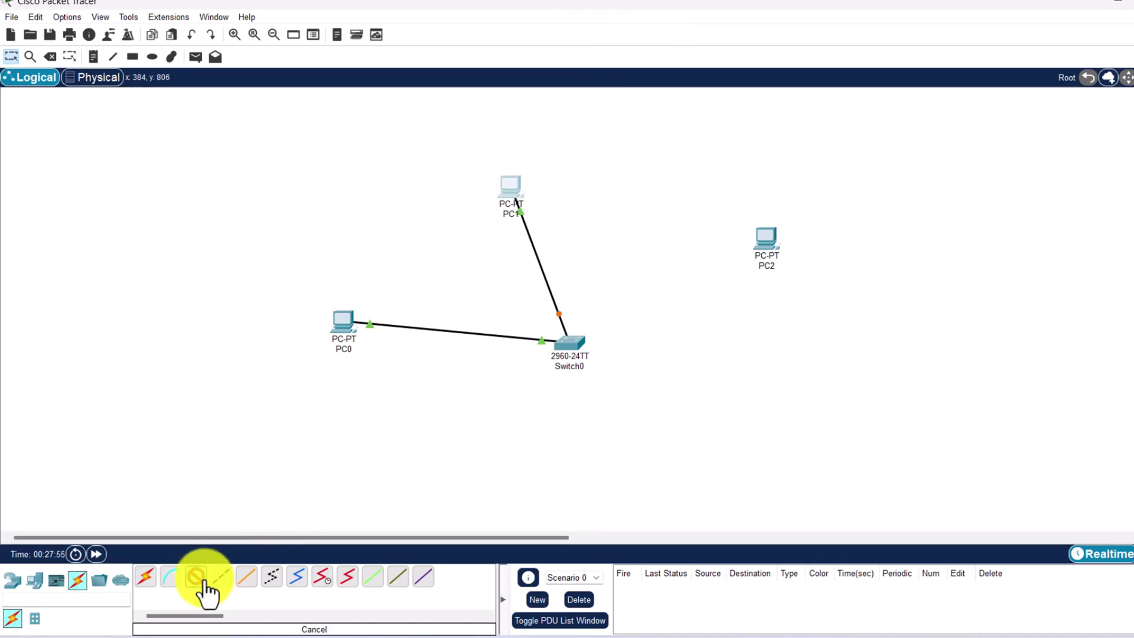
Connect Switch0 FastEthernet0/3 to PC2 FastEthernet0 with a copper straight-through cable.
{"action": "left_click", "coordinate": [221, 576]}
{"action": "left_click", "coordinate": [565, 344]}
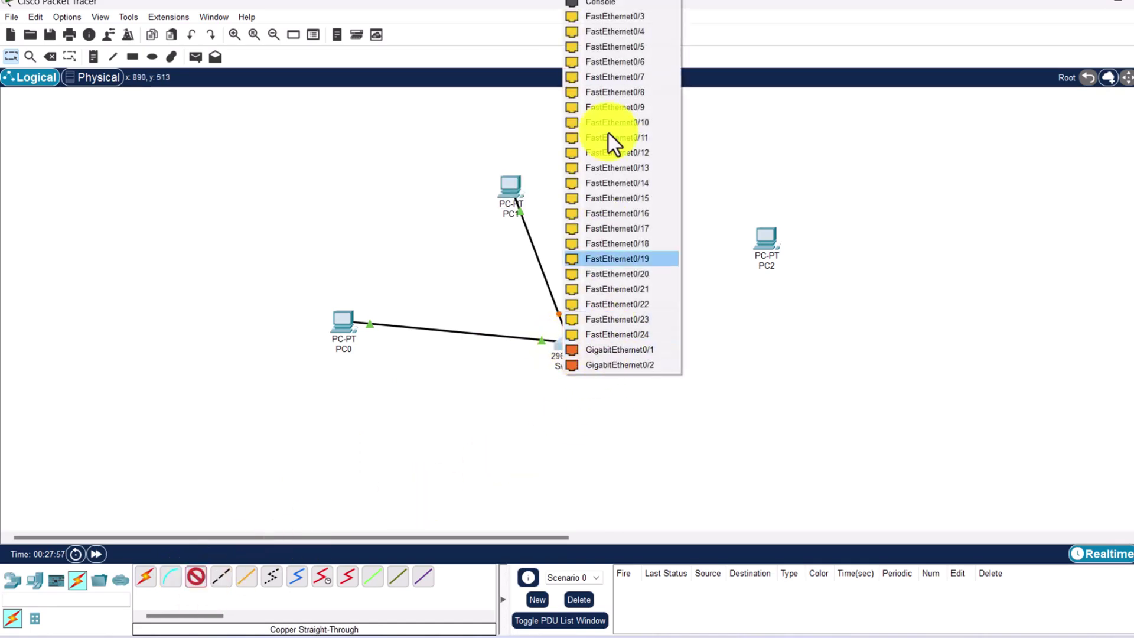
{"action": "left_click", "coordinate": [621, 17]}
{"action": "left_click", "coordinate": [768, 260]}
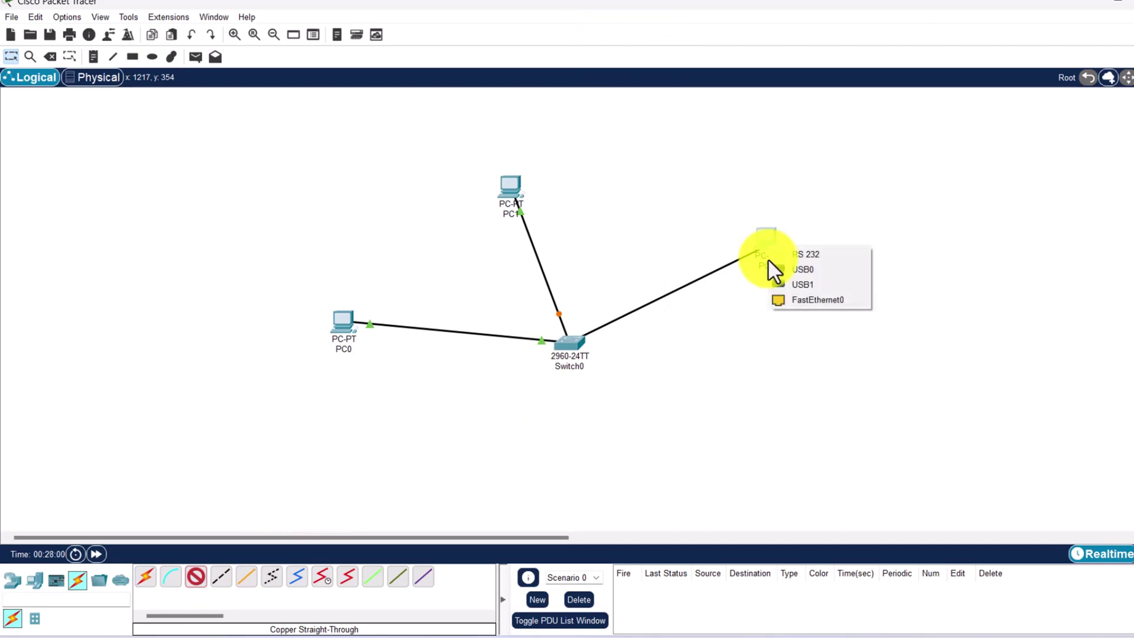
{"action": "left_click", "coordinate": [778, 298]}
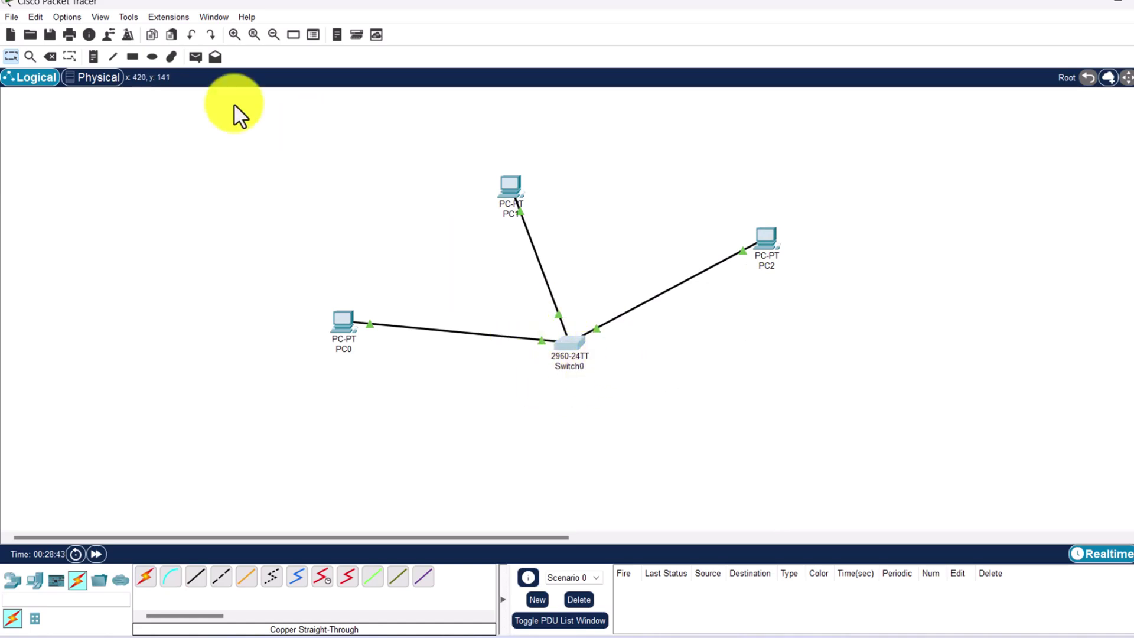
In the physical workspace's Corporate Office, move PC0 and PC2 closer to the Main Wiring Closet, and open the closet.
{"action": "left_click", "coordinate": [88, 77]}
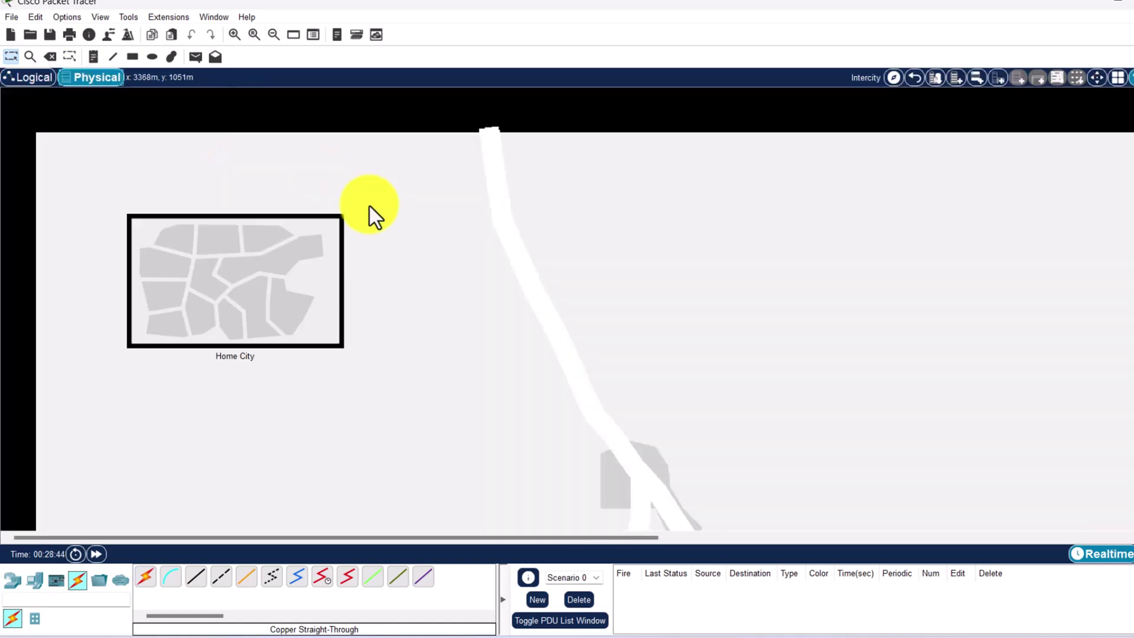
{"action": "left_click", "coordinate": [223, 257]}
{"action": "left_click", "coordinate": [172, 224]}
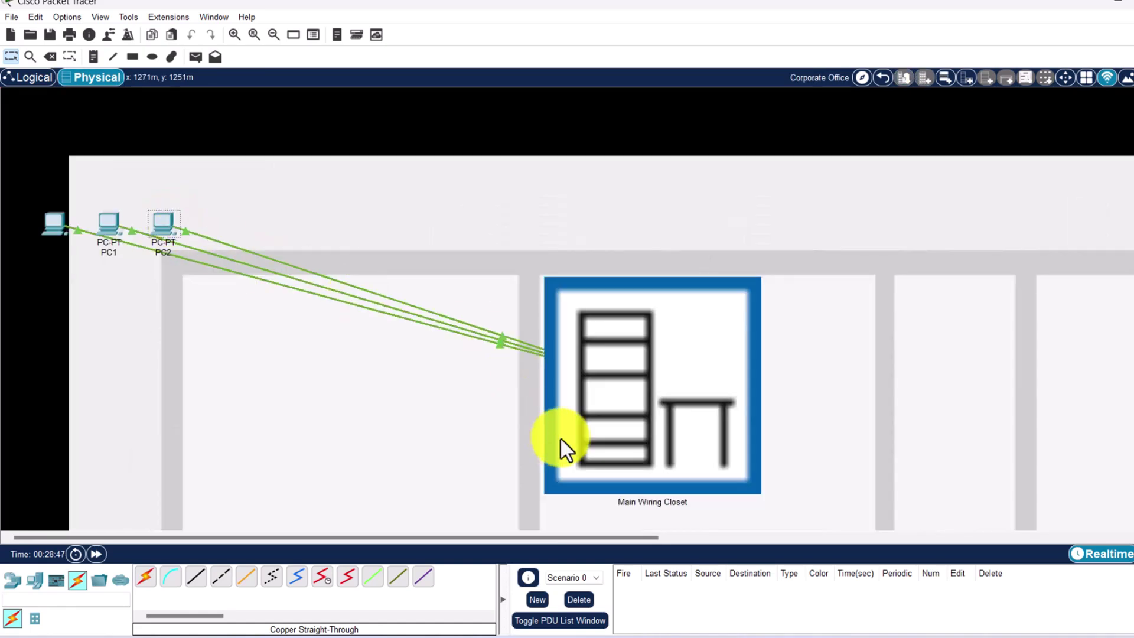
{"action": "left_click_drag", "start_coordinate": [53, 233], "coordinate": [282, 430]}
{"action": "scroll", "coordinate": [346, 392], "scroll_direction": "down", "scroll_amount": 3}
{"action": "scroll", "coordinate": [346, 393], "scroll_direction": "up", "scroll_amount": 3}
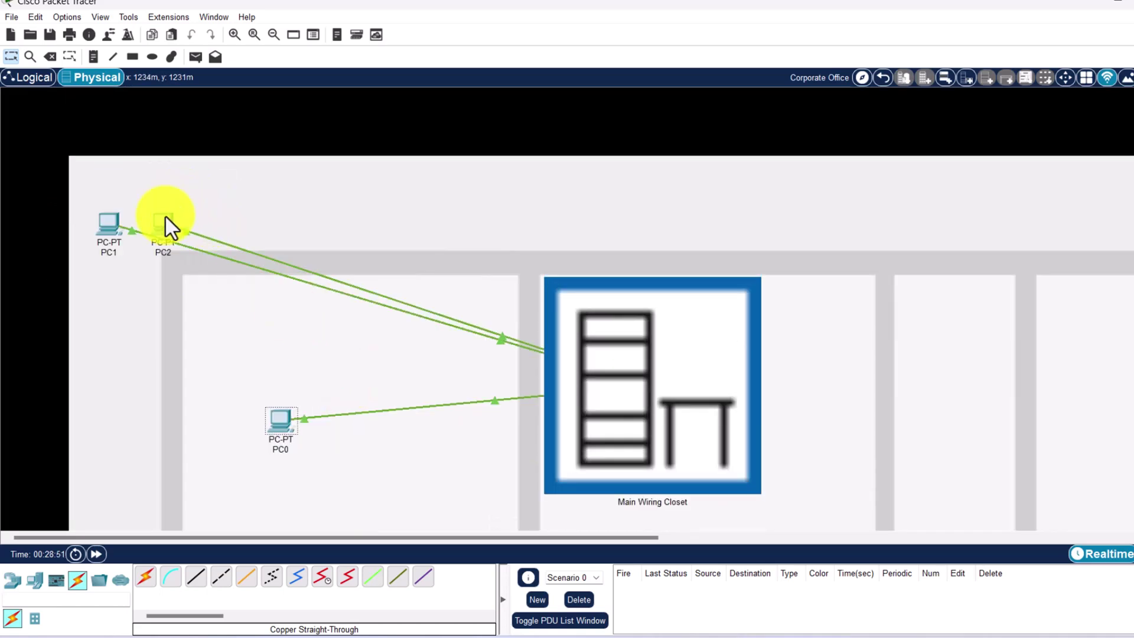
{"action": "left_click_drag", "start_coordinate": [165, 216], "coordinate": [351, 245]}
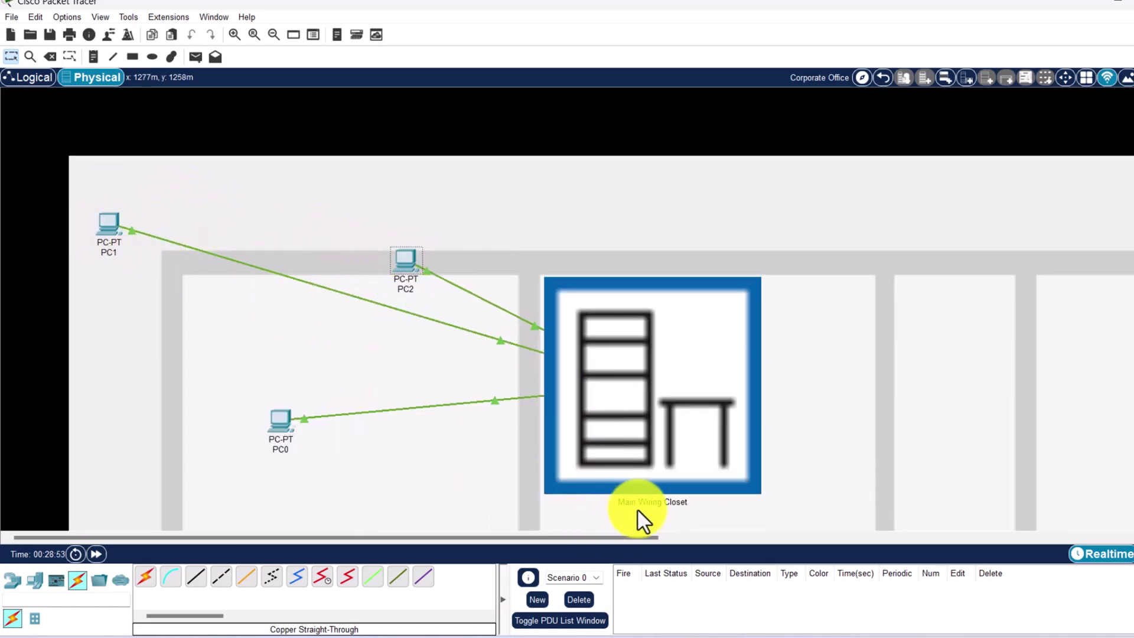
{"action": "left_click", "coordinate": [670, 395]}
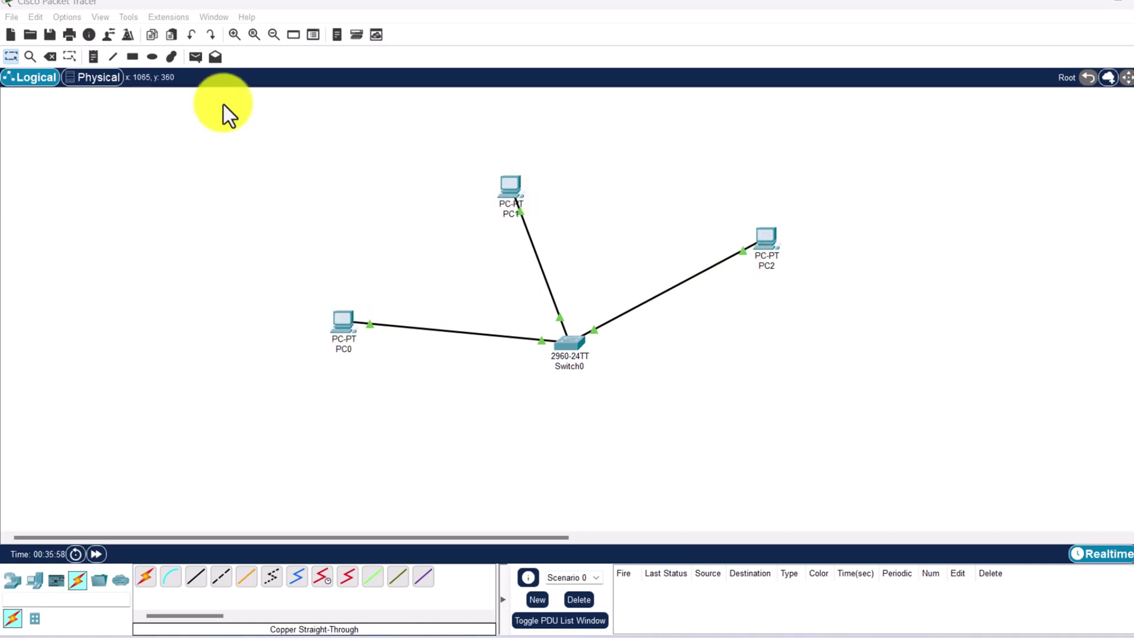
Add text notes in the logical workspace reading 192.168.1.1 below PC0 and 192.168.1.2 beside PC1.
{"action": "left_click", "coordinate": [92, 57]}
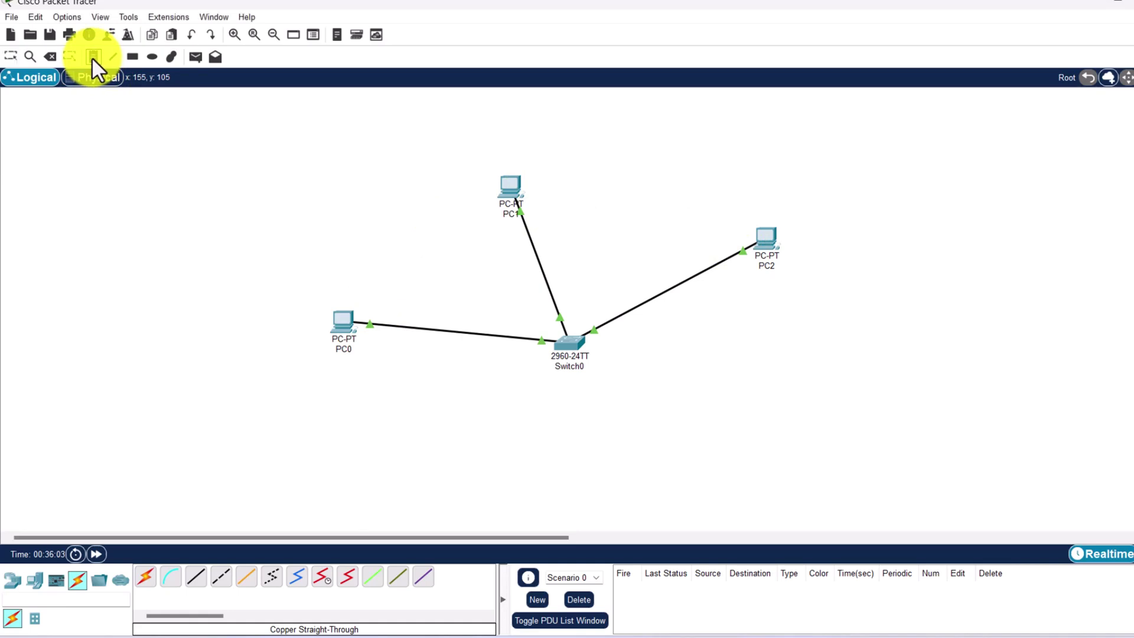
{"action": "left_click", "coordinate": [339, 367]}
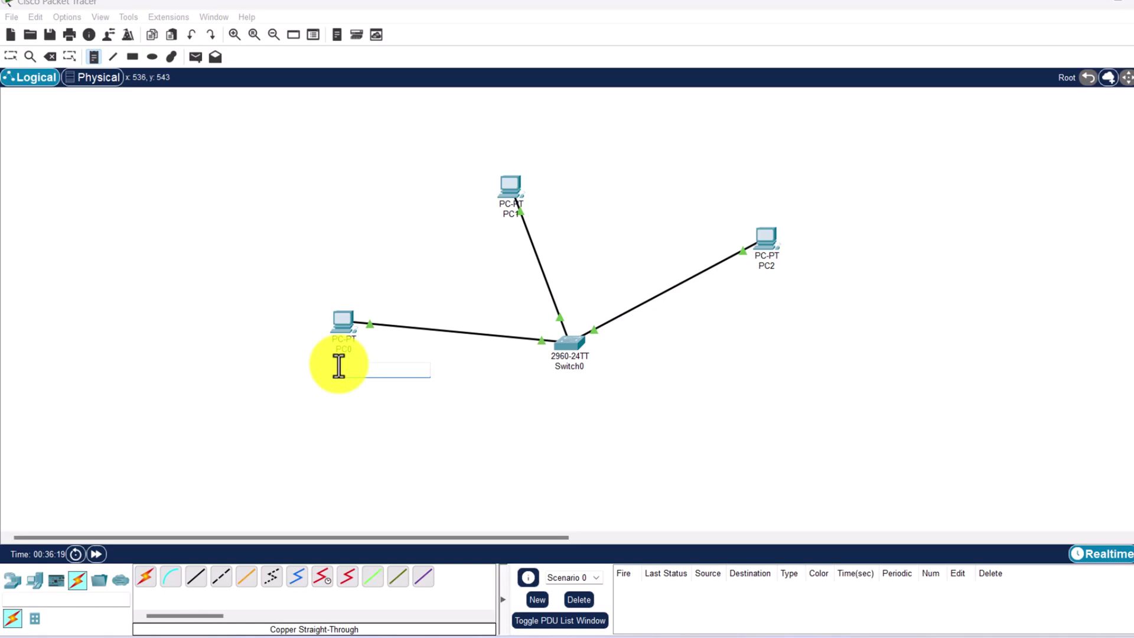
{"action": "type", "text": "s"}
{"action": "type", "text": "92.168.1"}
{"action": "type", "text": ".1"}
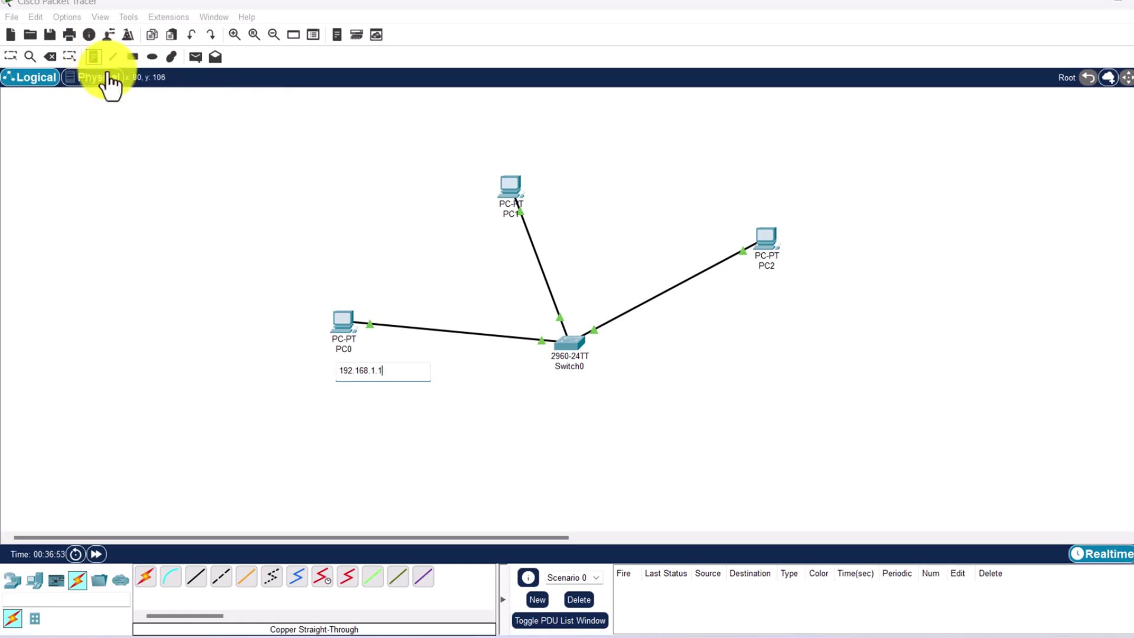
{"action": "left_click", "coordinate": [531, 191]}
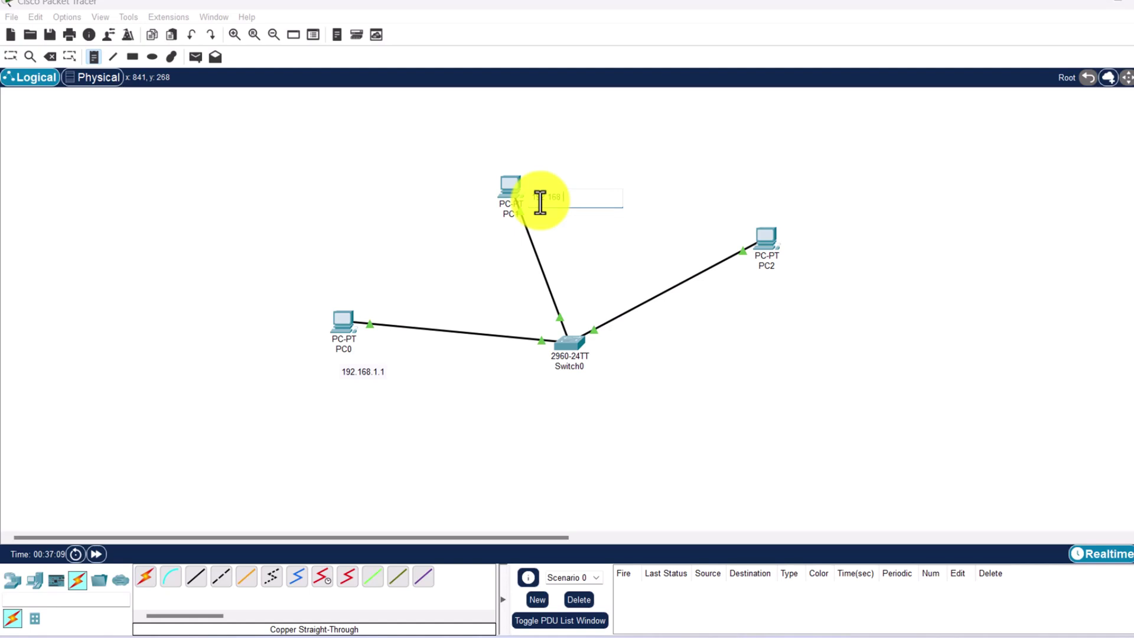
{"action": "type", "text": "192.168.1.2"}
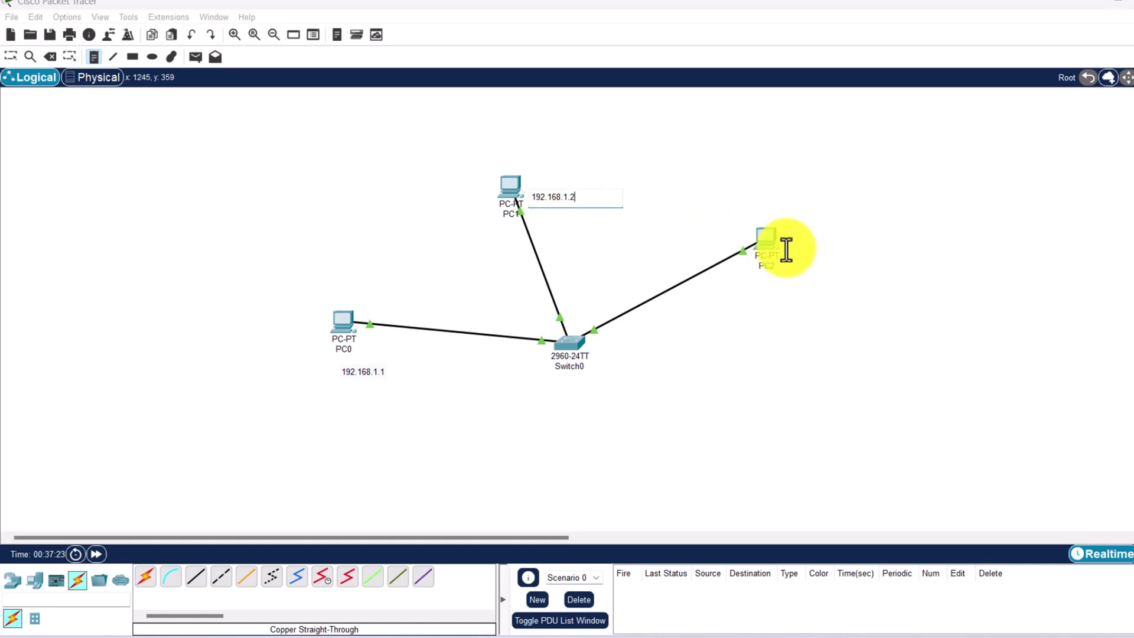
Add a text note reading 192.168.1.3 beside PC2 in the logical workspace.
{"action": "left_click", "coordinate": [812, 264]}
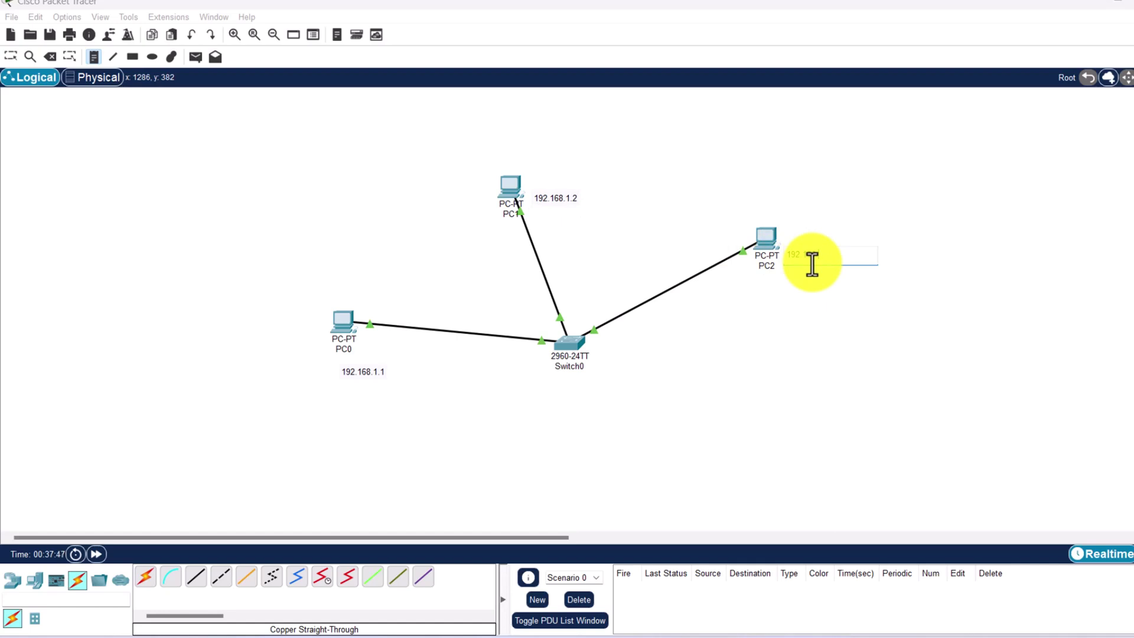
{"action": "type", "text": "192.168.1.3"}
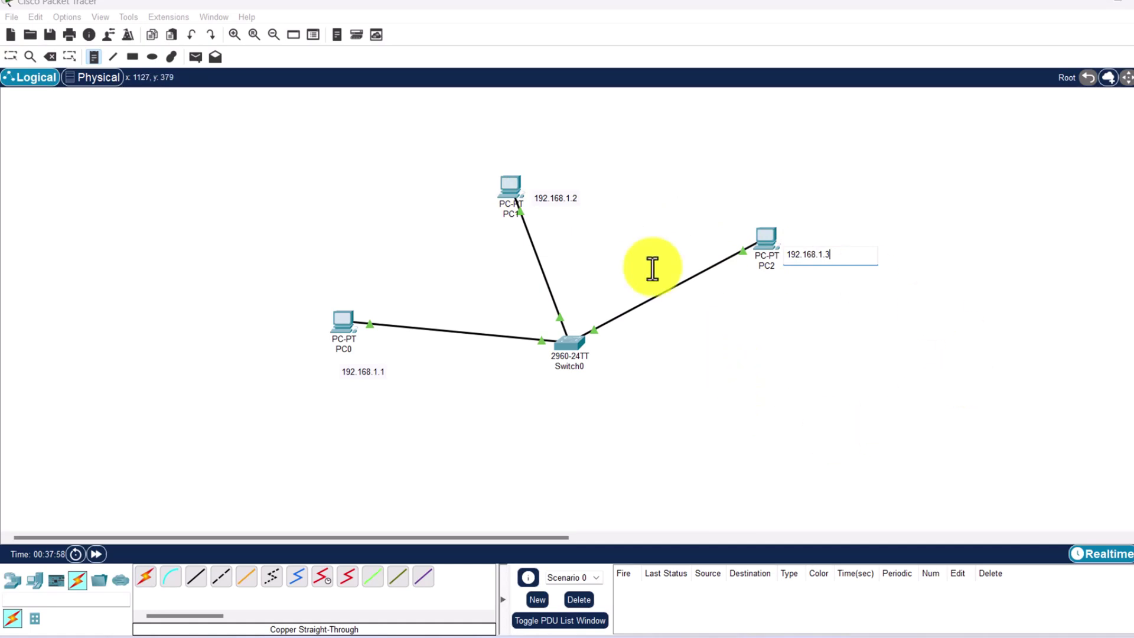
{"action": "left_click", "coordinate": [9, 56]}
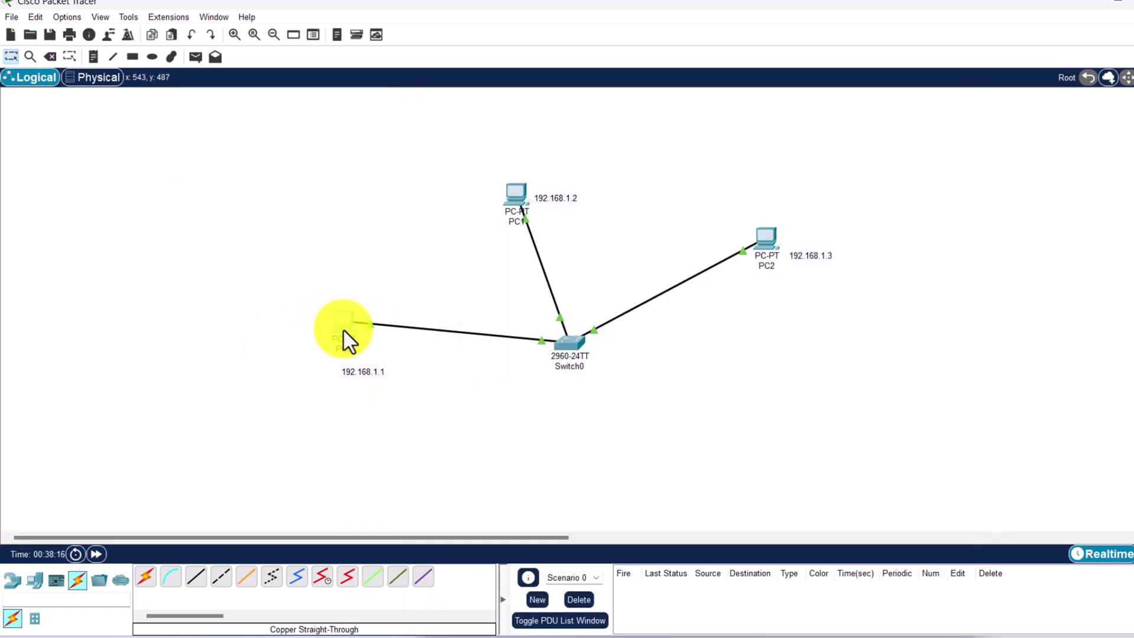
Assign PC0 the static IPv4 address 192.168.1.1 with subnet mask 255.255.255.0 on FastEthernet0.
{"action": "left_click", "coordinate": [337, 306]}
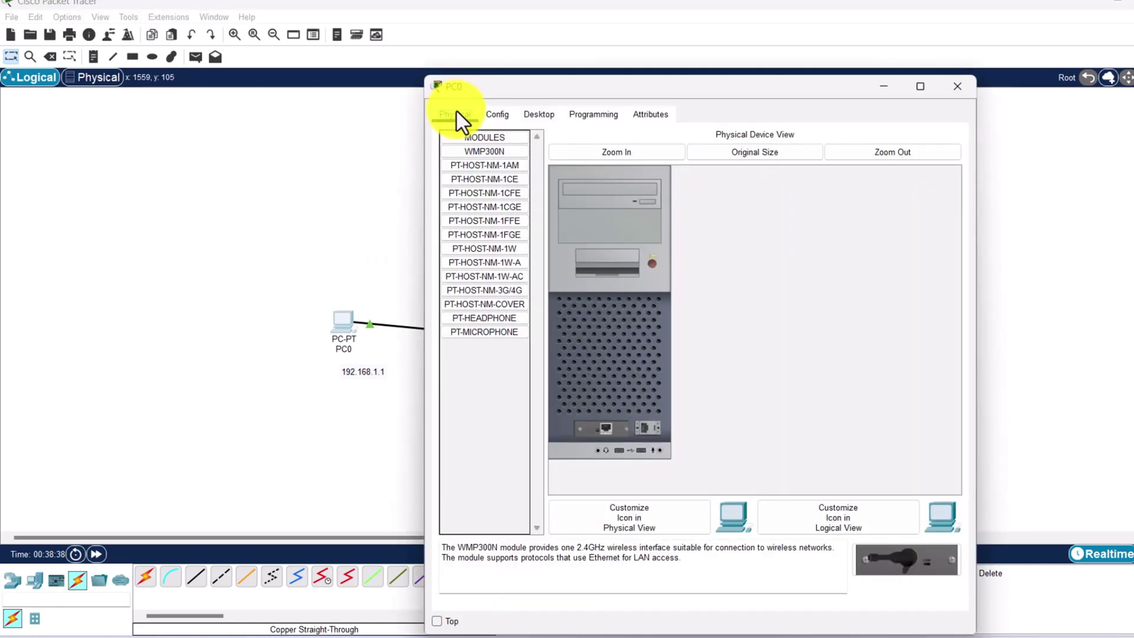
{"action": "left_click", "coordinate": [540, 115]}
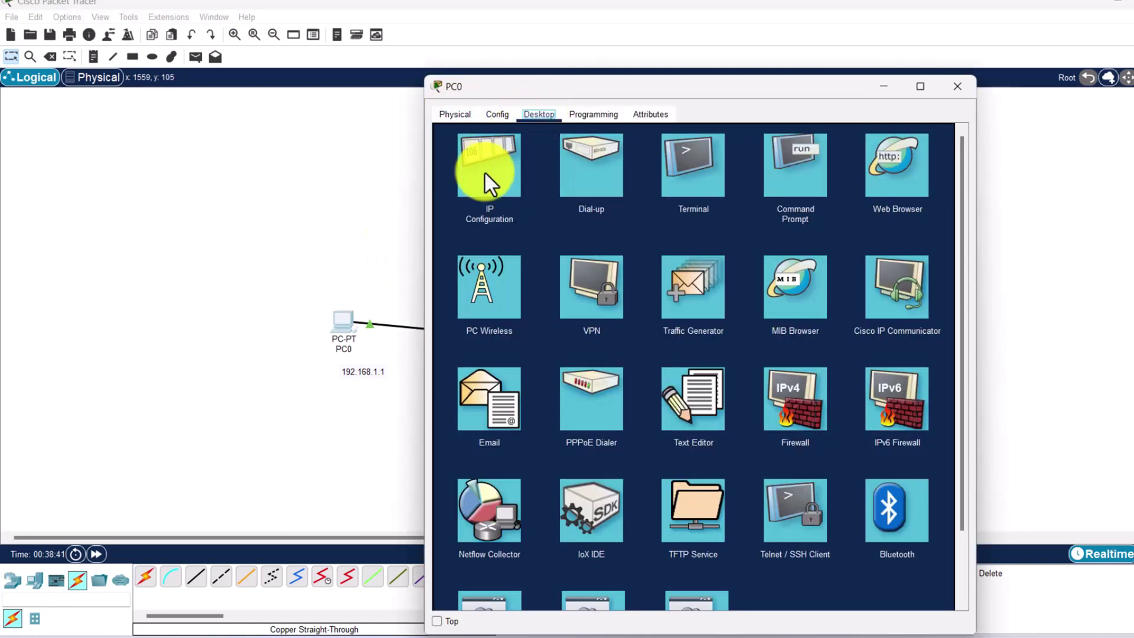
{"action": "left_click", "coordinate": [488, 155]}
{"action": "left_click", "coordinate": [647, 209]}
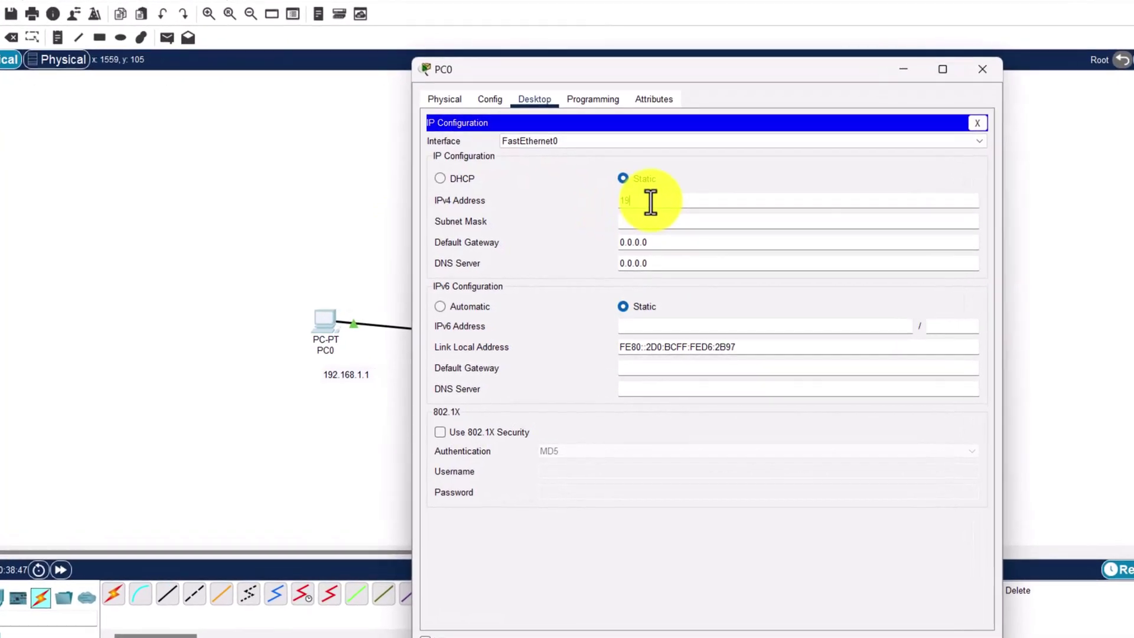
{"action": "type", "text": "192.168.1.1"}
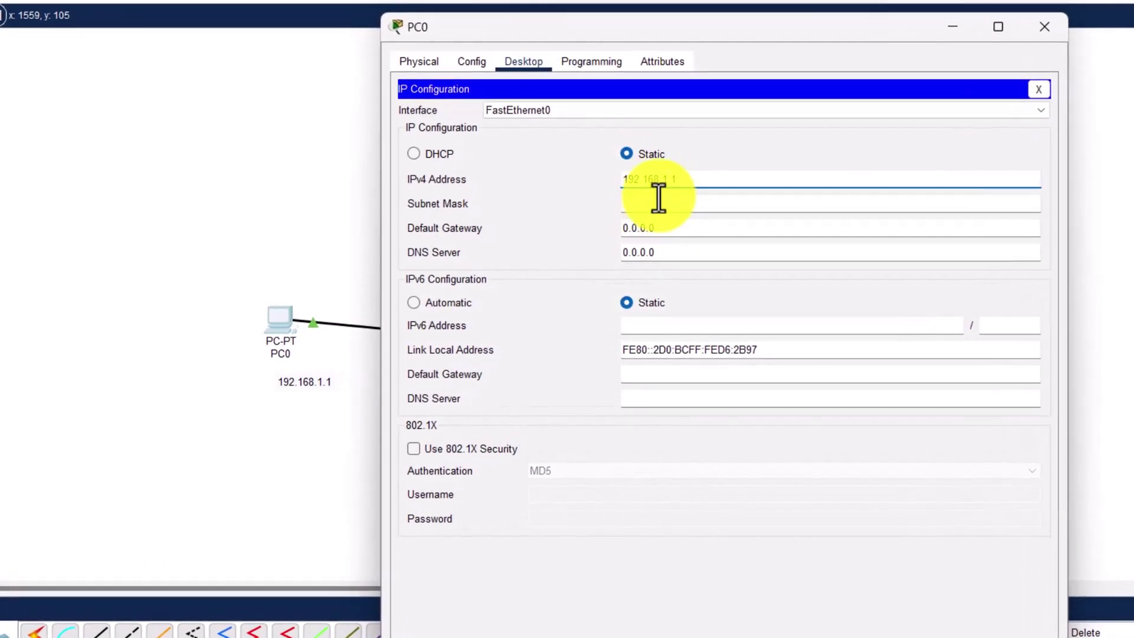
{"action": "left_click", "coordinate": [661, 205]}
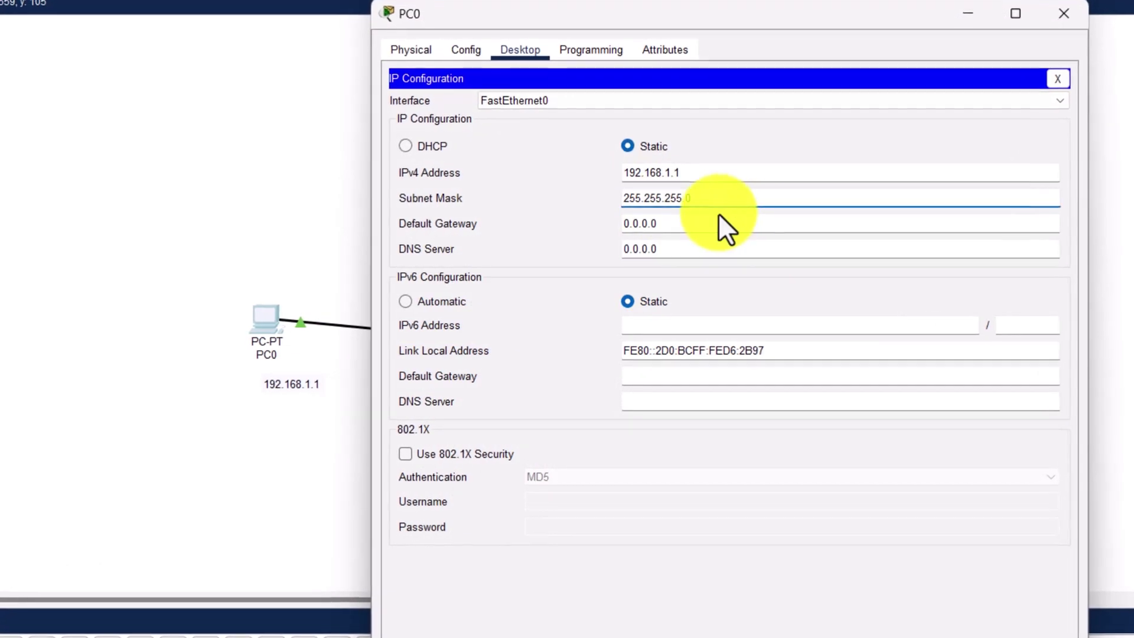
{"action": "left_click_drag", "start_coordinate": [702, 198], "coordinate": [591, 198]}
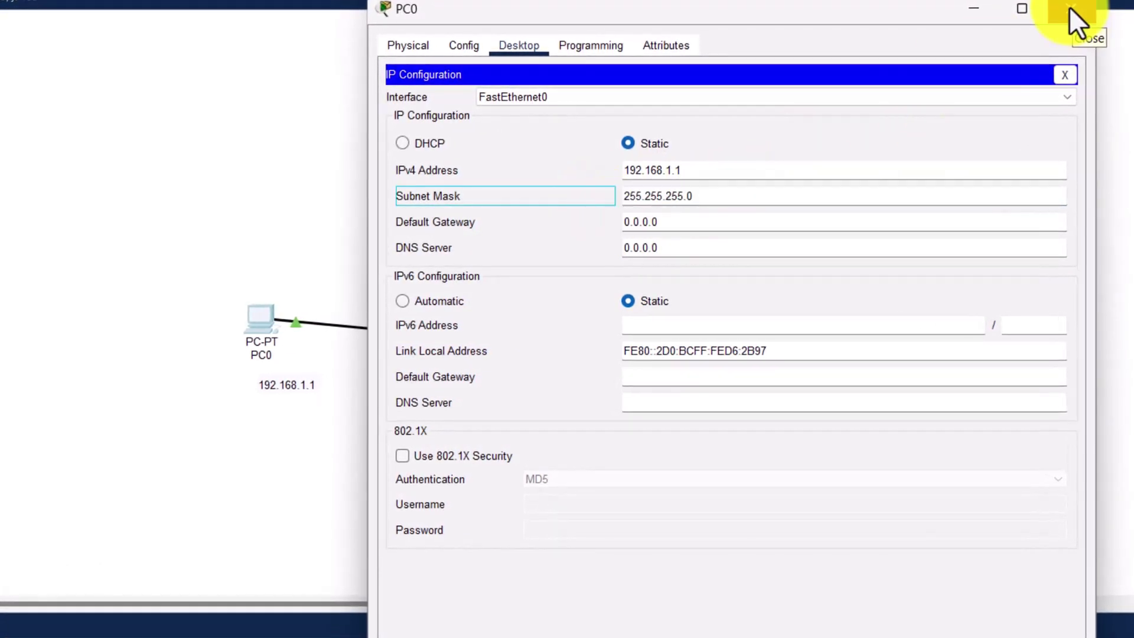
{"action": "left_click", "coordinate": [1070, 9]}
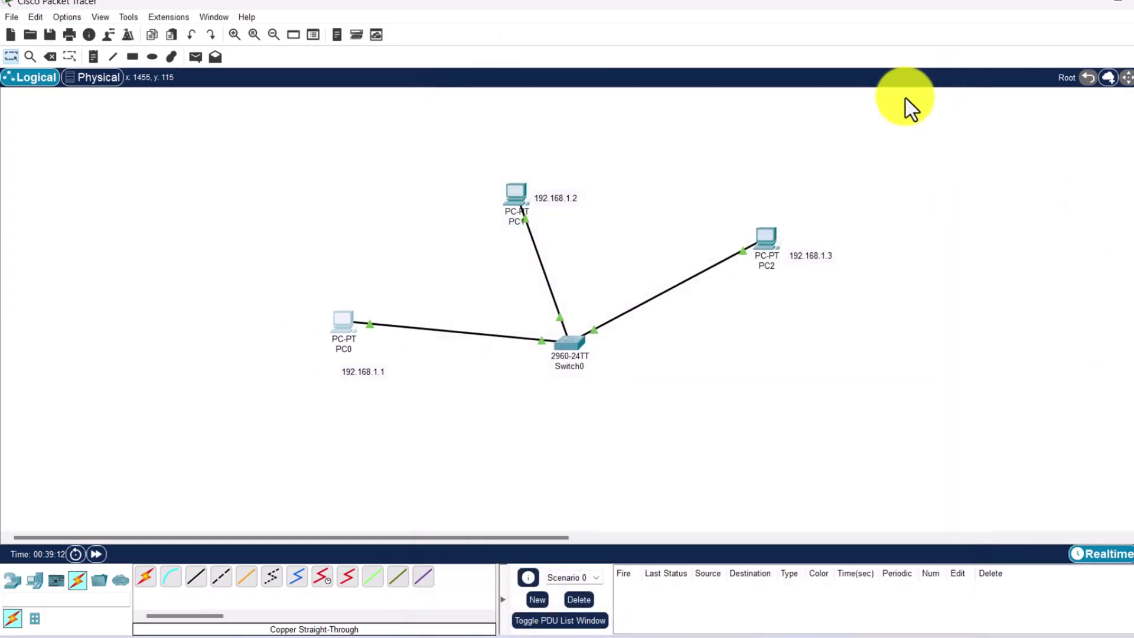
Assign PC1 the static IPv4 address 192.168.1.2 with subnet mask 255.255.255.0 on FastEthernet0.
{"action": "left_click", "coordinate": [522, 192]}
{"action": "left_click", "coordinate": [544, 164]}
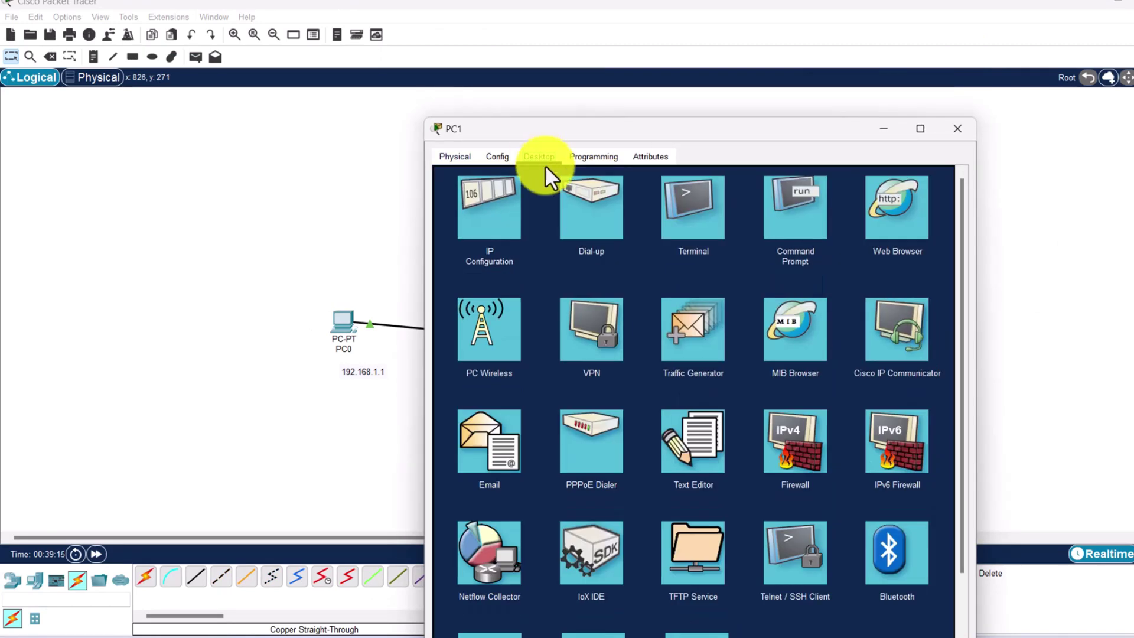
{"action": "left_click", "coordinate": [493, 213]}
{"action": "left_click_drag", "start_coordinate": [590, 128], "coordinate": [754, 110]}
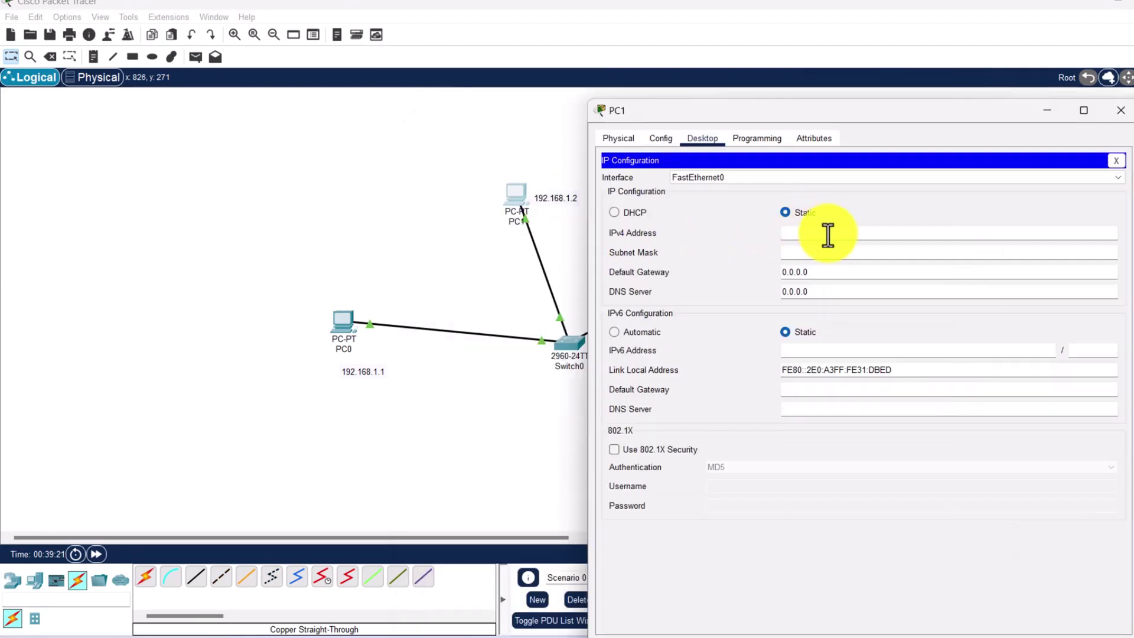
{"action": "left_click", "coordinate": [828, 235]}
{"action": "type", "text": "192.168.1.2"}
{"action": "left_click", "coordinate": [845, 254]}
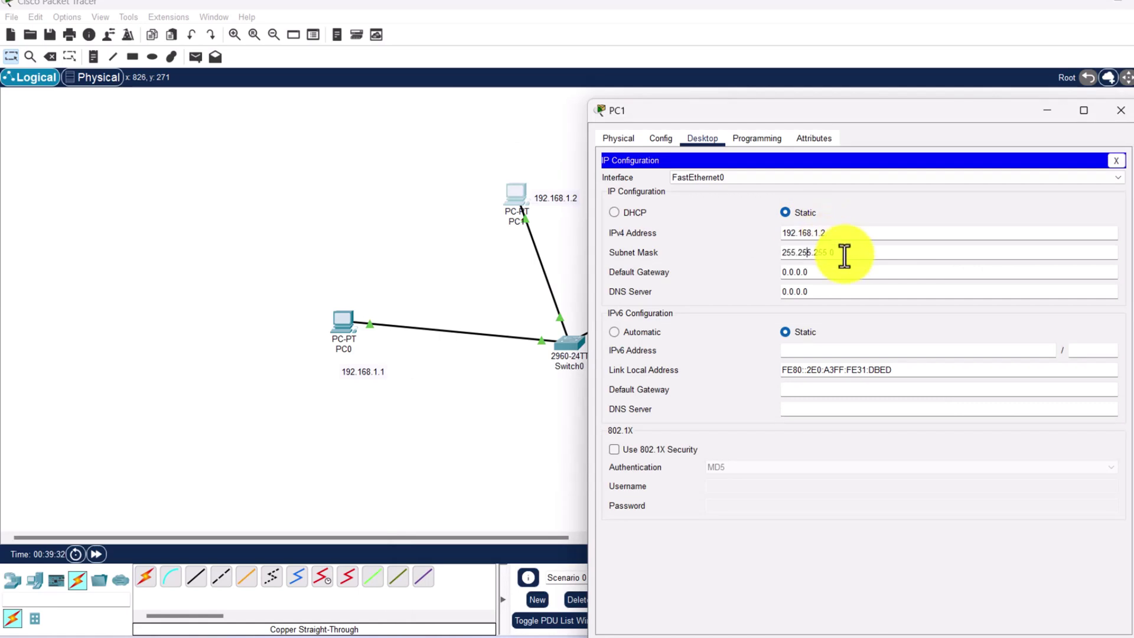
{"action": "left_click", "coordinate": [1121, 111]}
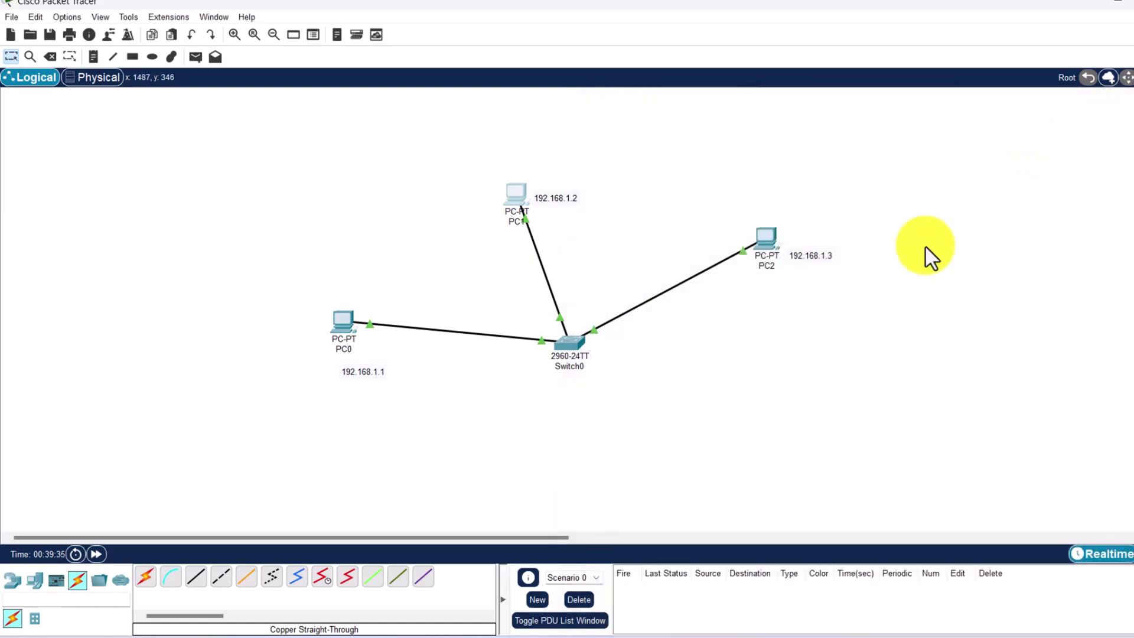
Assign PC2 the static IPv4 address 192.168.1.3 with subnet mask 255.255.255.0 on FastEthernet0.
{"action": "left_click", "coordinate": [770, 240]}
{"action": "left_click_drag", "start_coordinate": [582, 83], "coordinate": [296, 37]}
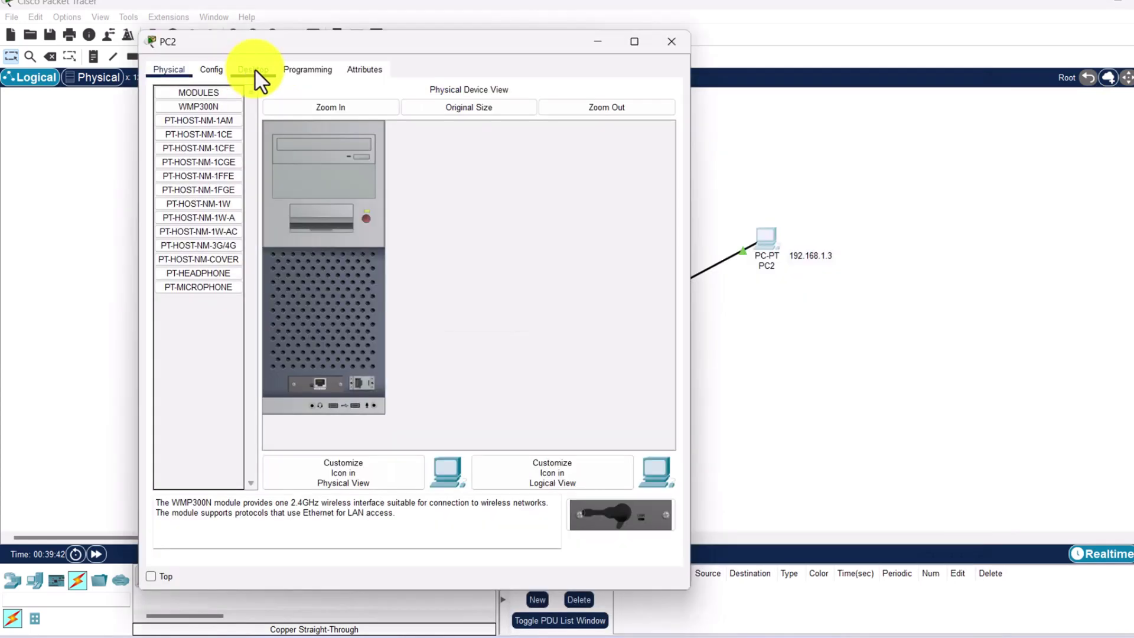
{"action": "left_click", "coordinate": [254, 70]}
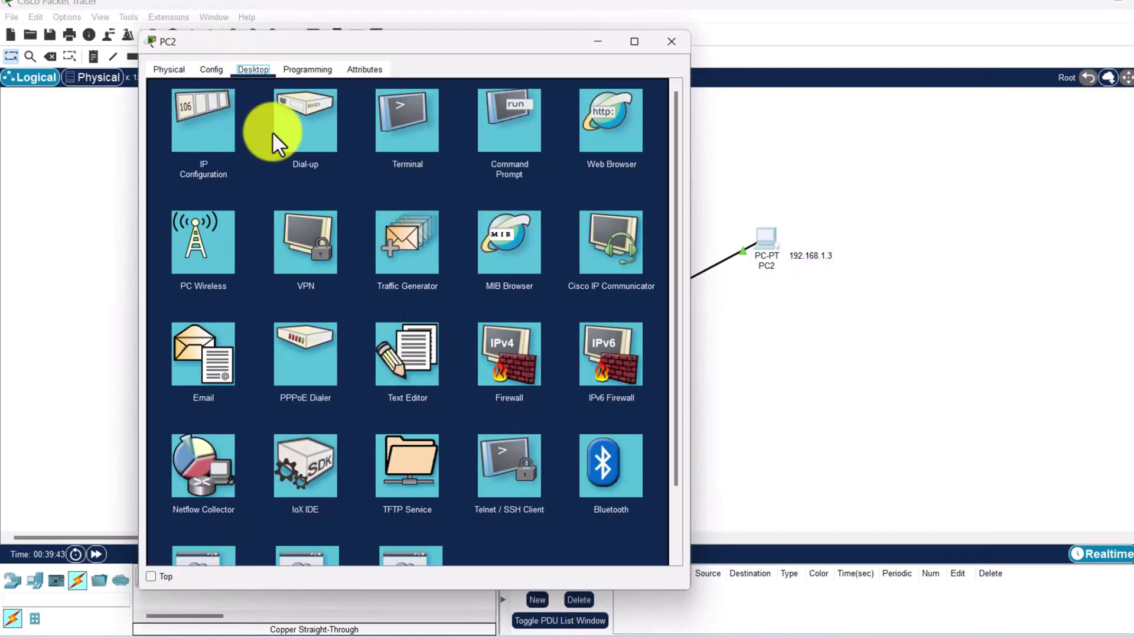
{"action": "left_click", "coordinate": [198, 126]}
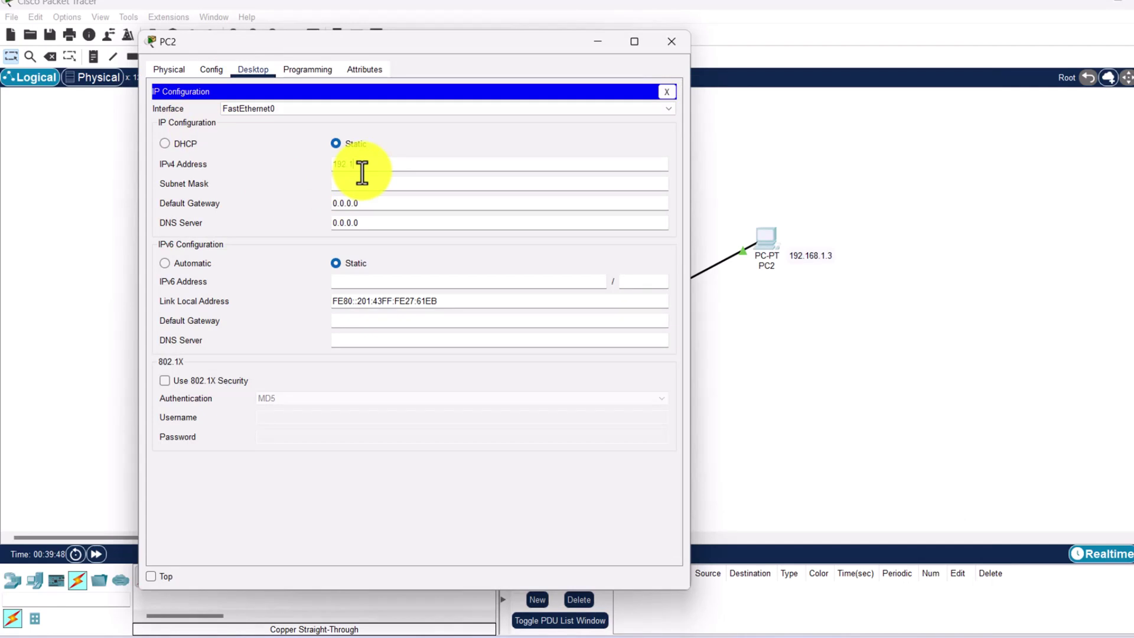
{"action": "type", "text": "192.168.1.3"}
{"action": "left_click", "coordinate": [367, 184]}
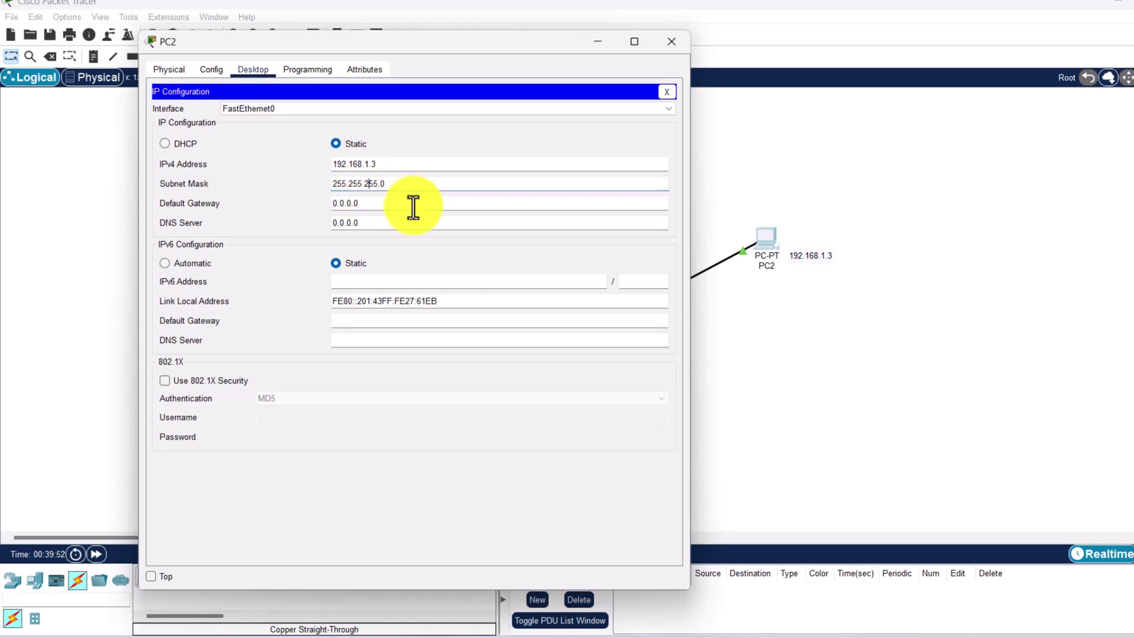
{"action": "left_click", "coordinate": [673, 42]}
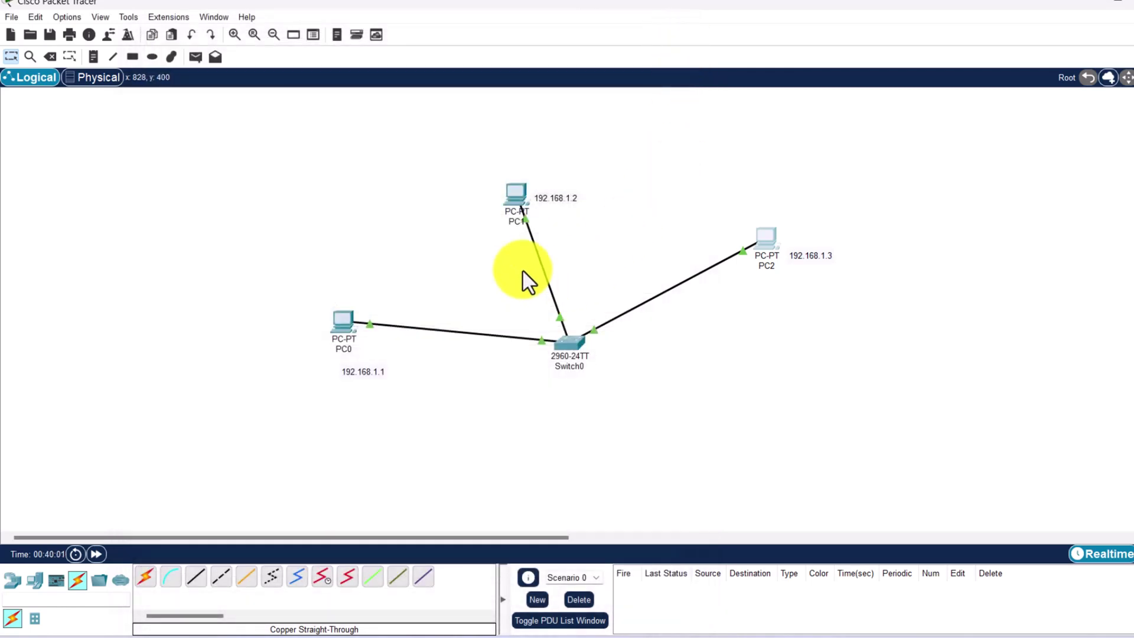
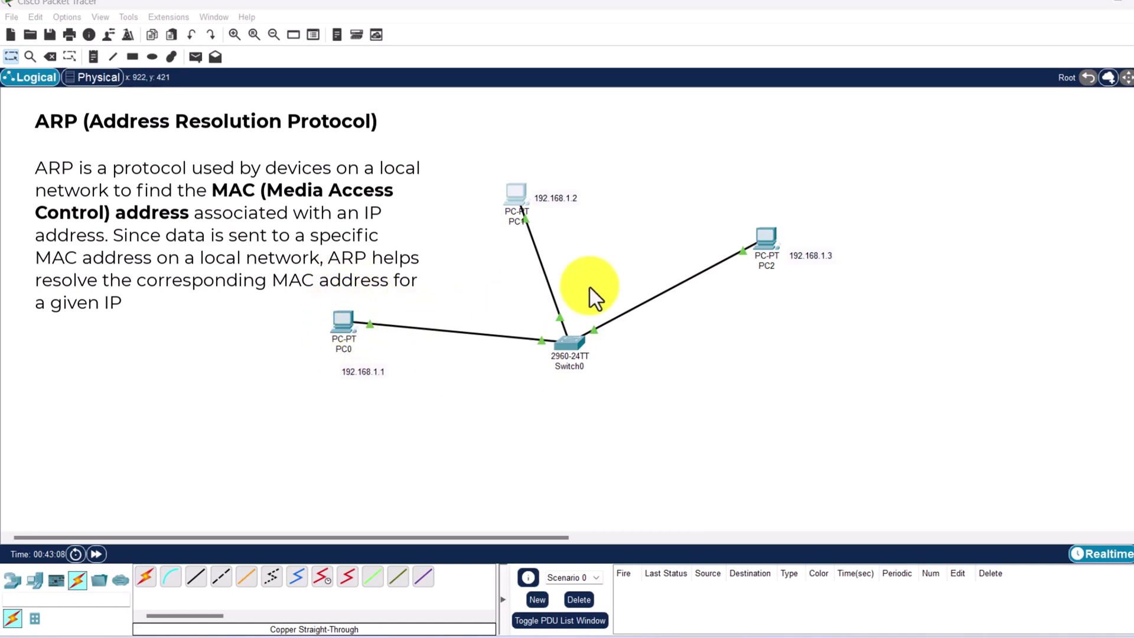
Move PC1 slightly farther away from its 192.168.1.2 address note.
{"action": "left_click_drag", "start_coordinate": [519, 194], "coordinate": [495, 191]}
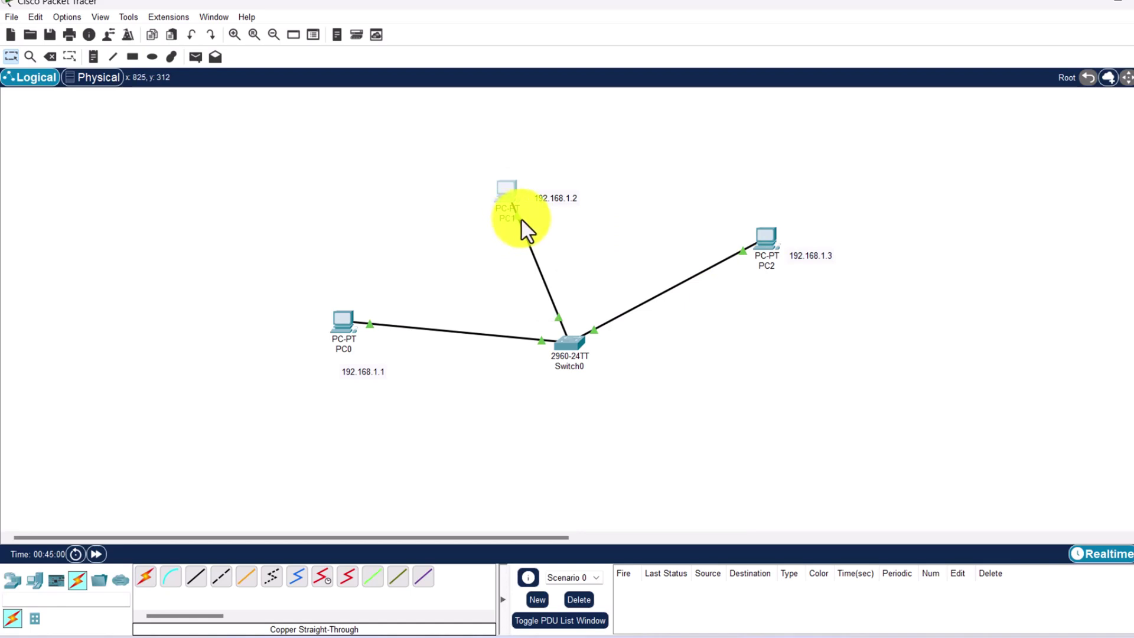
{"action": "left_click_drag", "start_coordinate": [521, 218], "coordinate": [518, 221]}
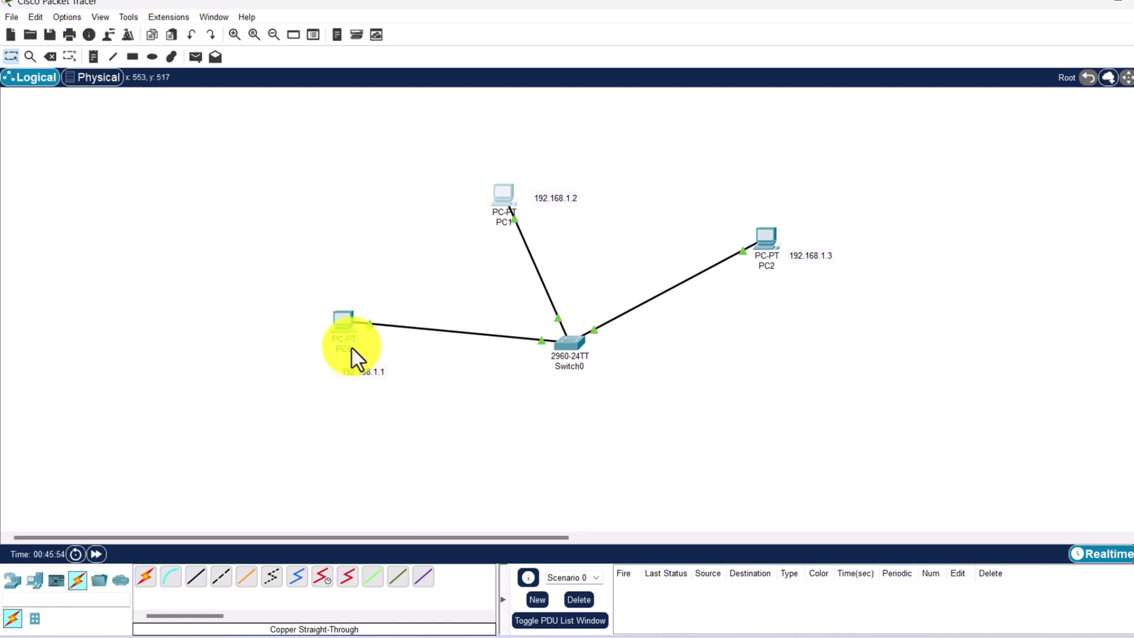
Check PC0's ARP table by running arp -a in its command prompt, and close the device window.
{"action": "mouse_move", "coordinate": [357, 341]}
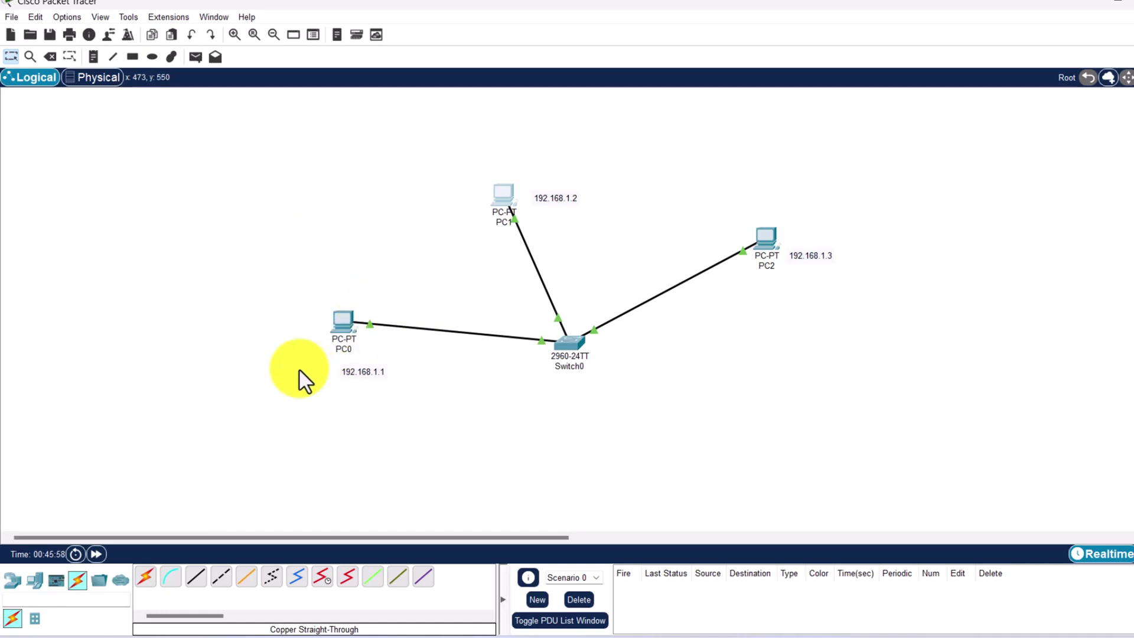
{"action": "left_click", "coordinate": [339, 323]}
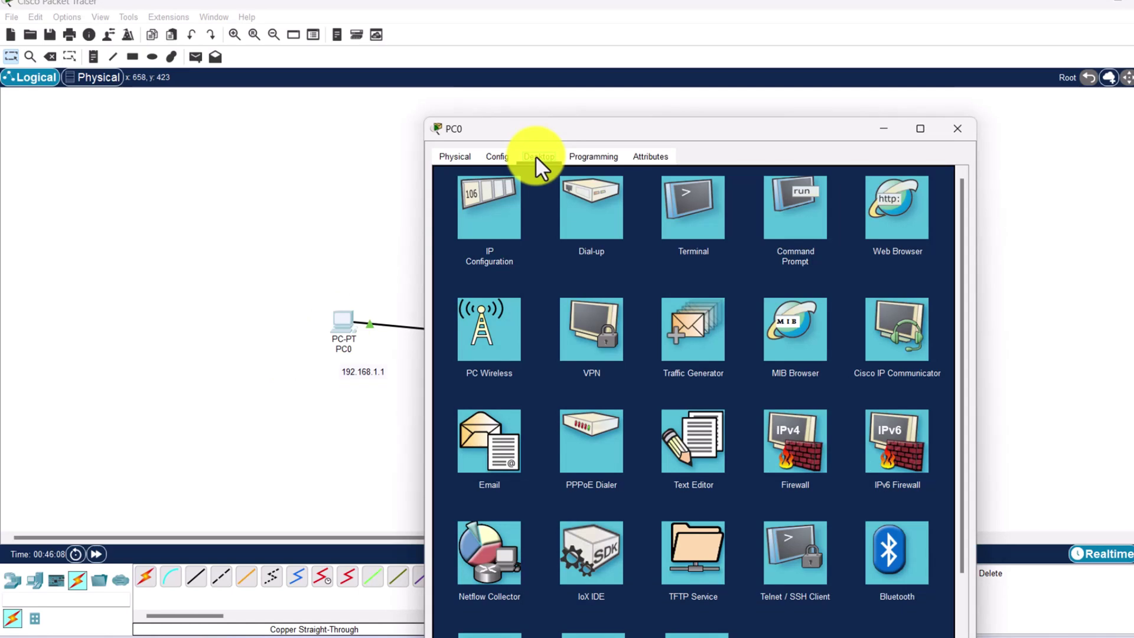
{"action": "left_click", "coordinate": [536, 157]}
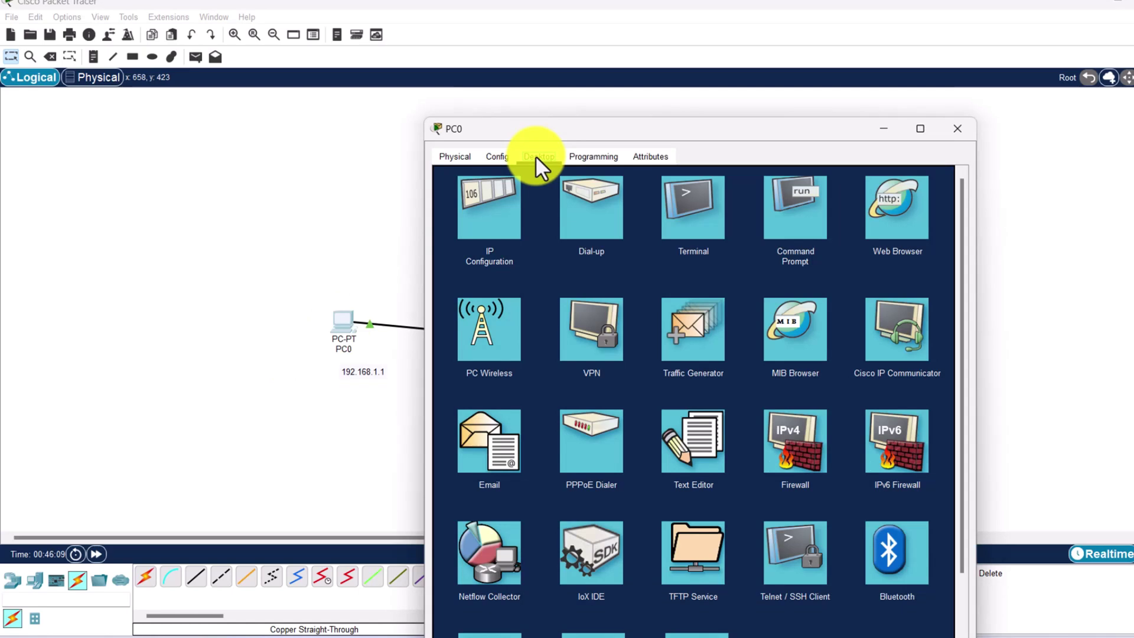
{"action": "left_click", "coordinate": [807, 239]}
{"action": "type", "text": "a"}
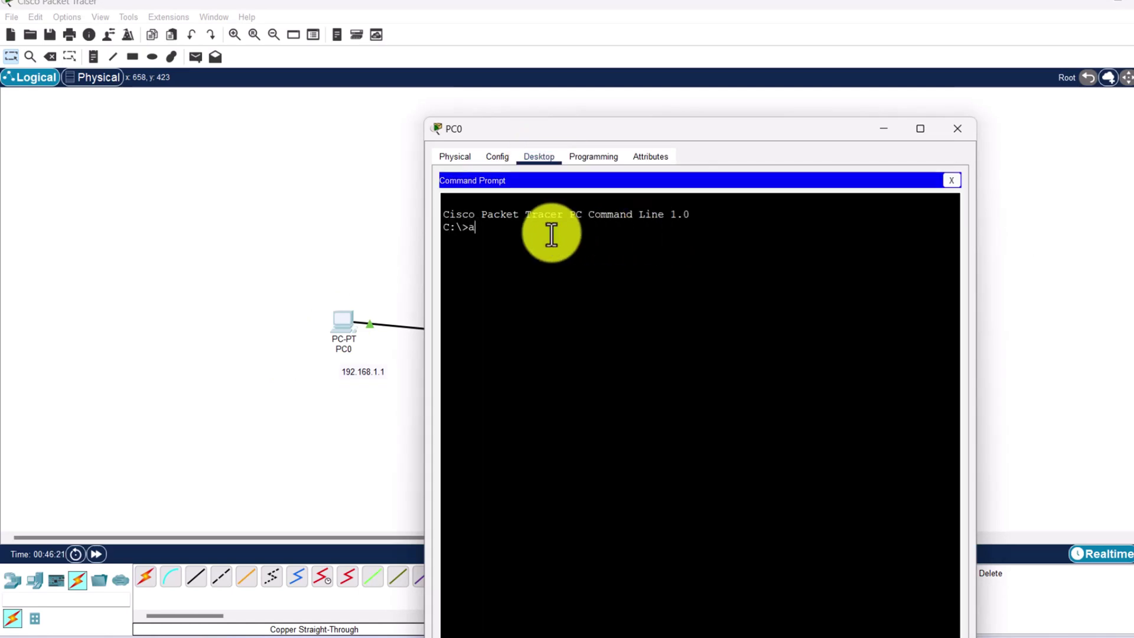
{"action": "type", "text": "rp -a"}
{"action": "key", "text": "Return"}
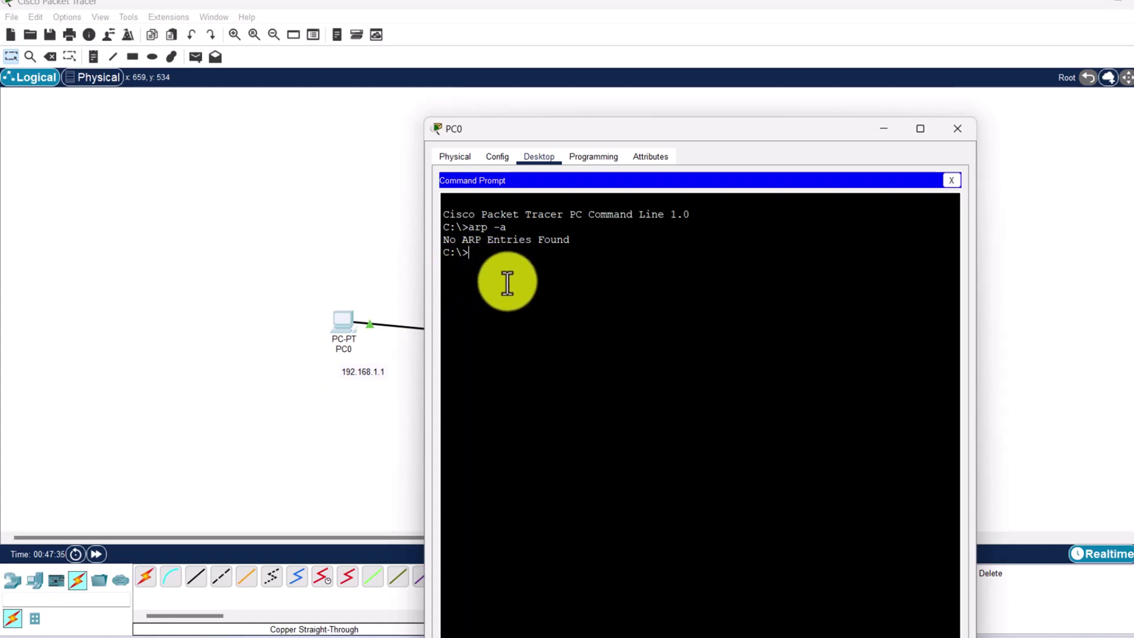
{"action": "left_click", "coordinate": [959, 130]}
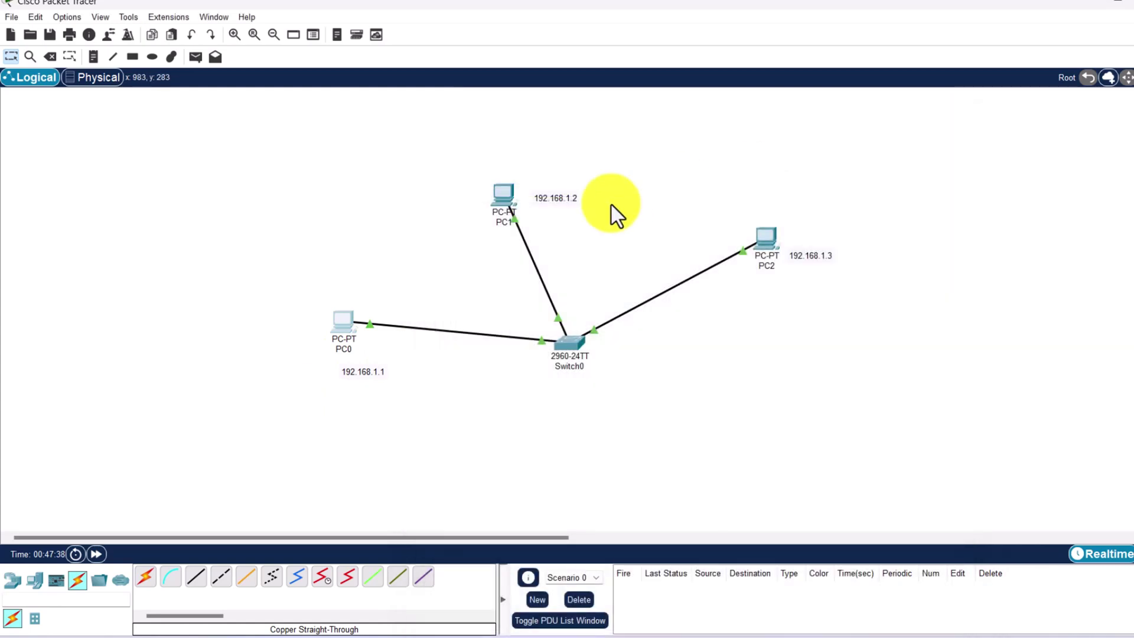
Check PC1's ARP table by running arp -a in its command prompt, and close the device window.
{"action": "left_click", "coordinate": [506, 198]}
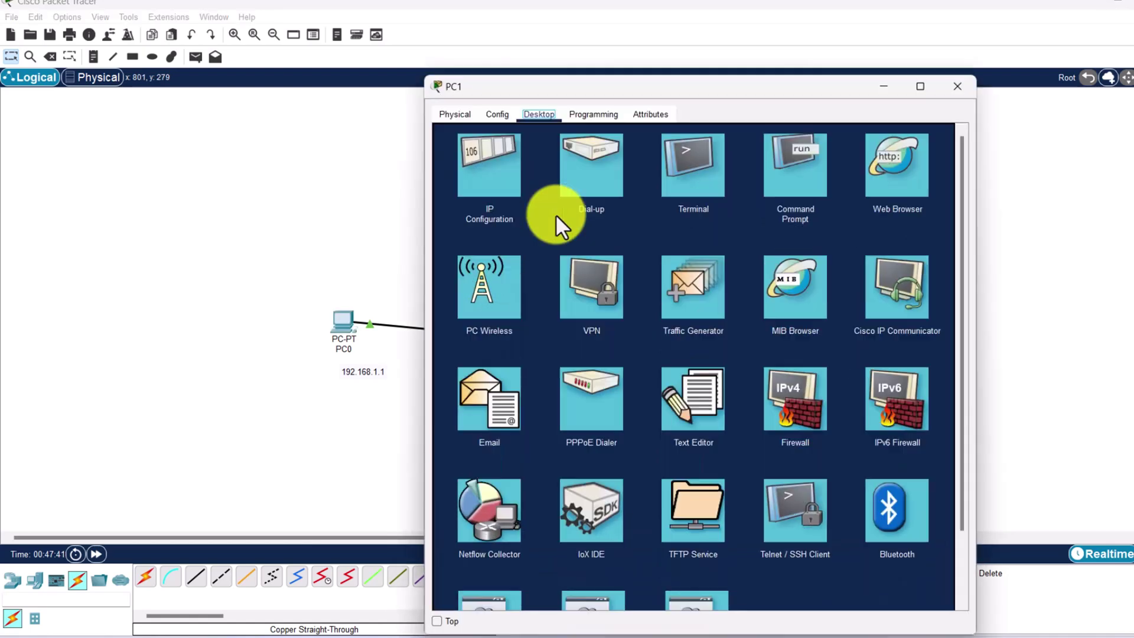
{"action": "left_click", "coordinate": [781, 180]}
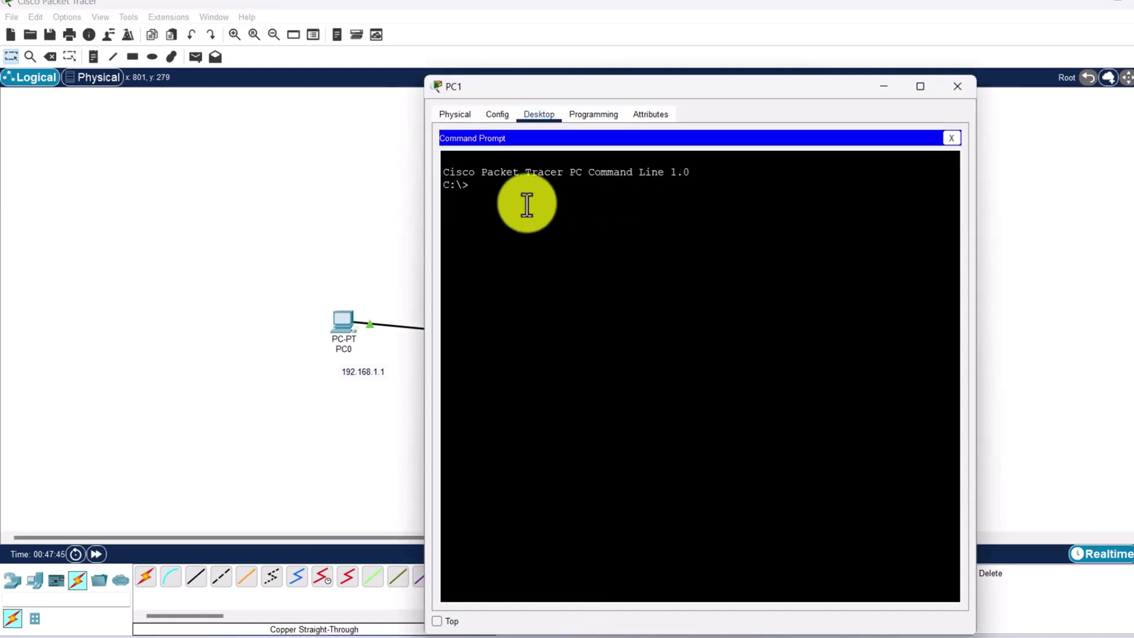
{"action": "type", "text": "arp -a"}
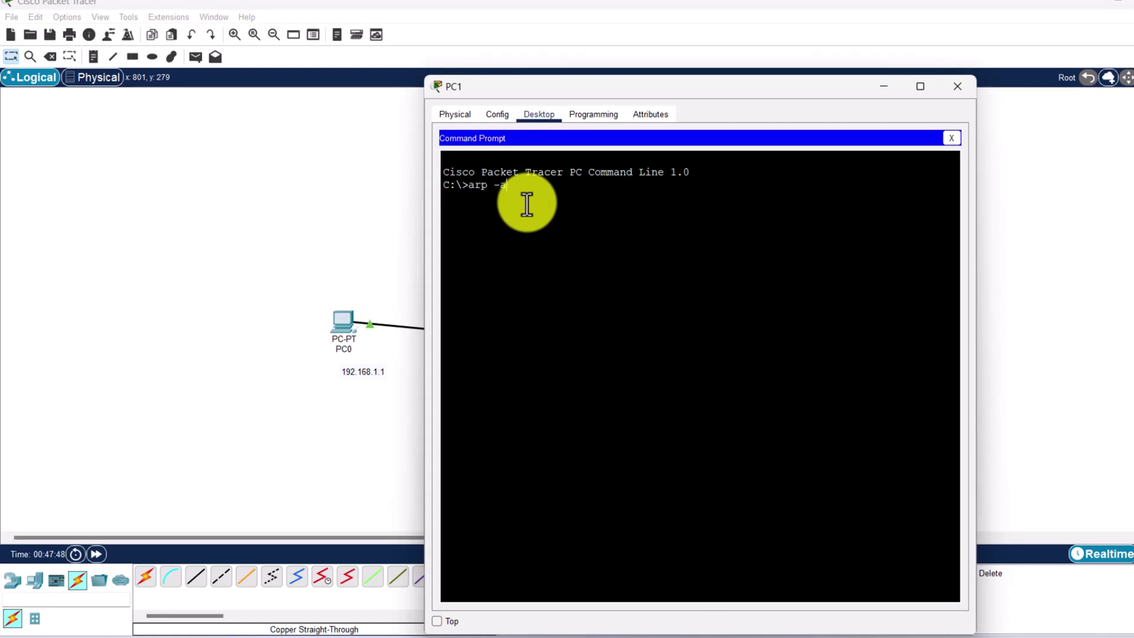
{"action": "key", "text": "Return"}
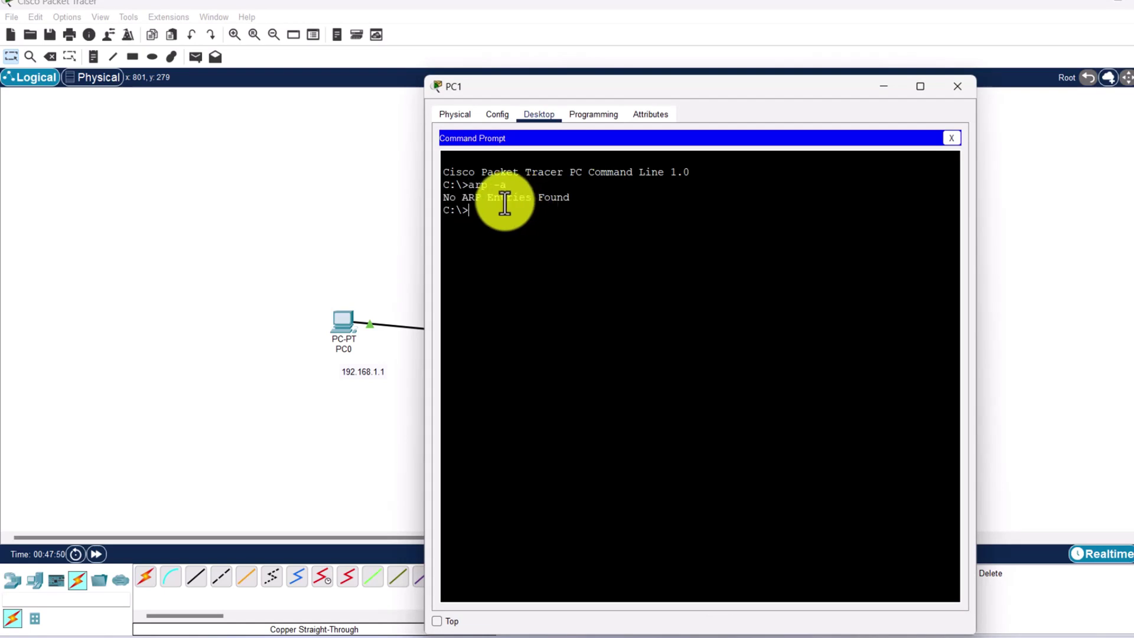
{"action": "left_click", "coordinate": [957, 87]}
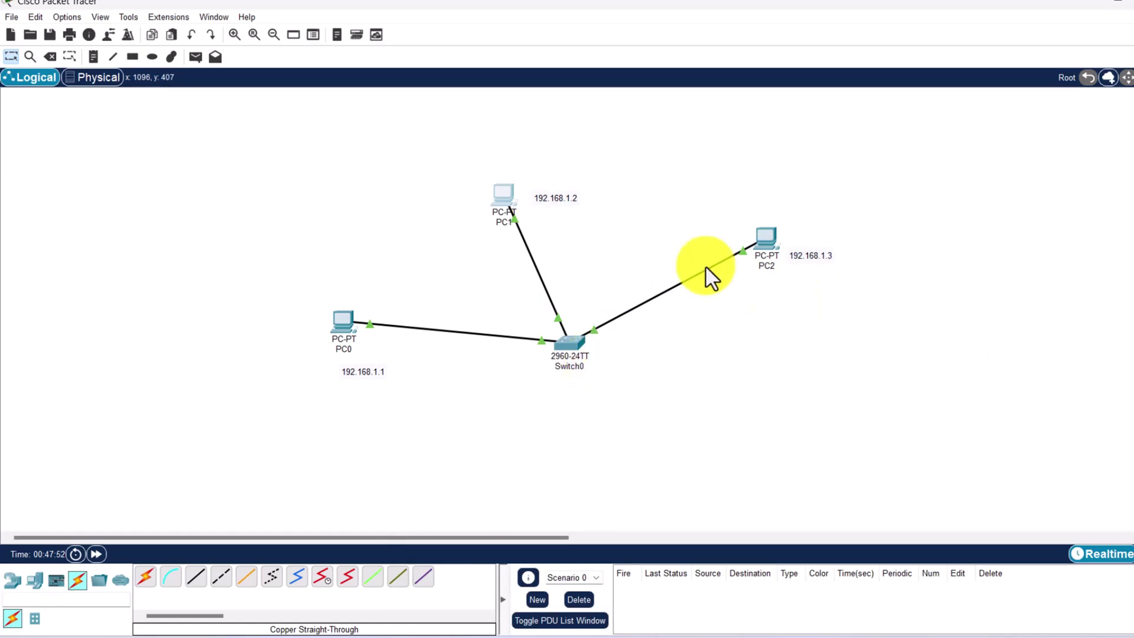
Check PC2's ARP table by running arp -a in its command prompt, and close the device window.
{"action": "left_click", "coordinate": [771, 240]}
{"action": "left_click", "coordinate": [539, 114]}
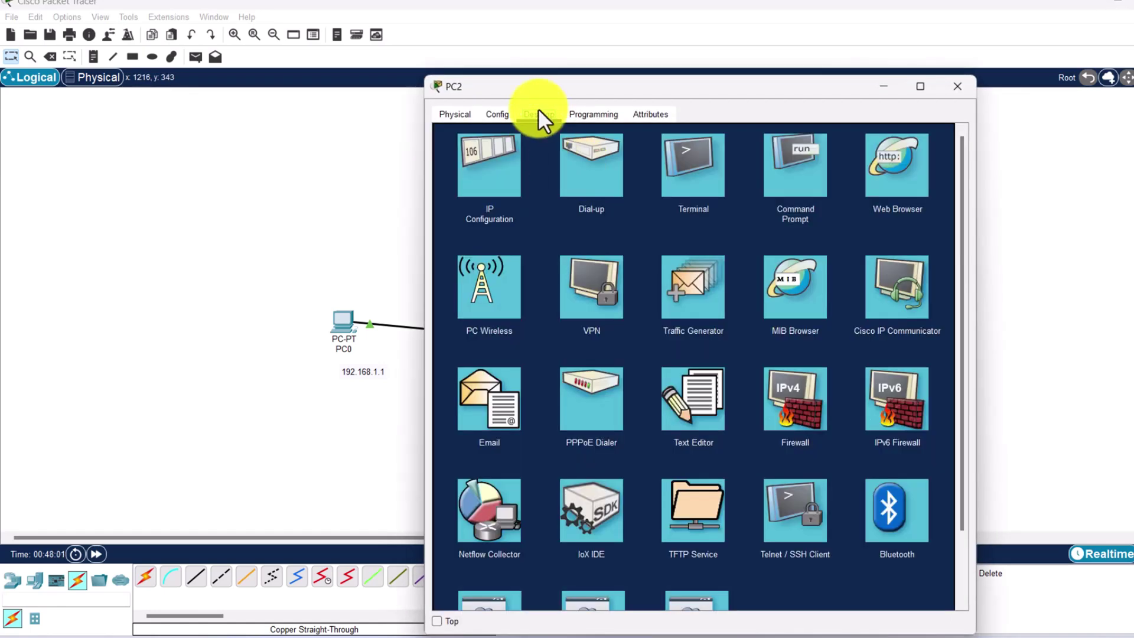
{"action": "left_click", "coordinate": [806, 177]}
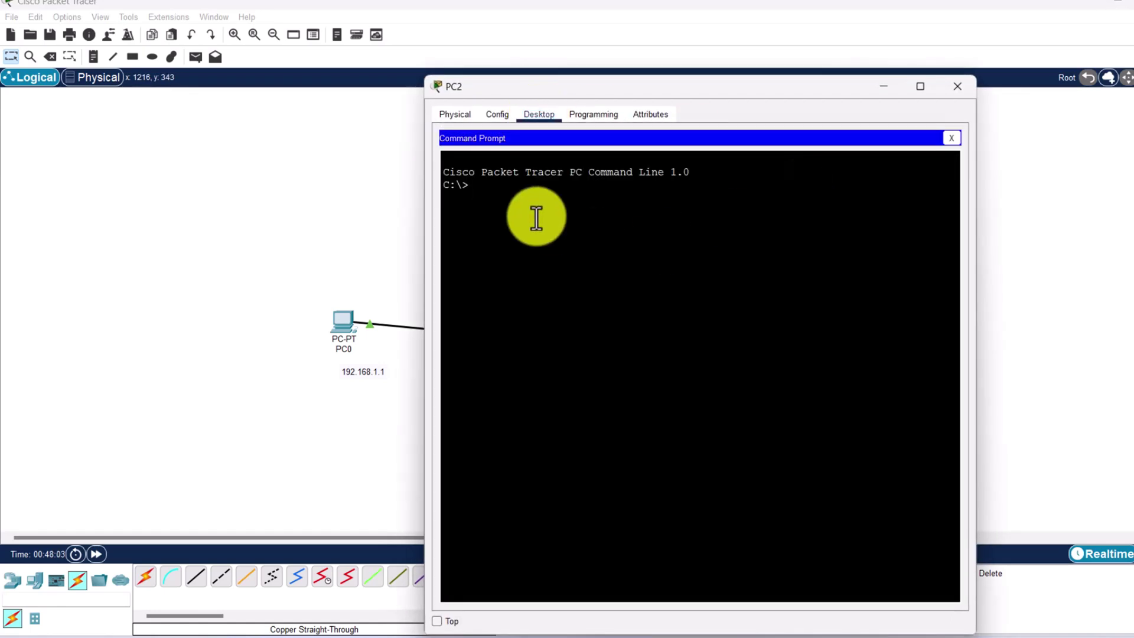
{"action": "type", "text": "arp -a"}
{"action": "key", "text": "Return"}
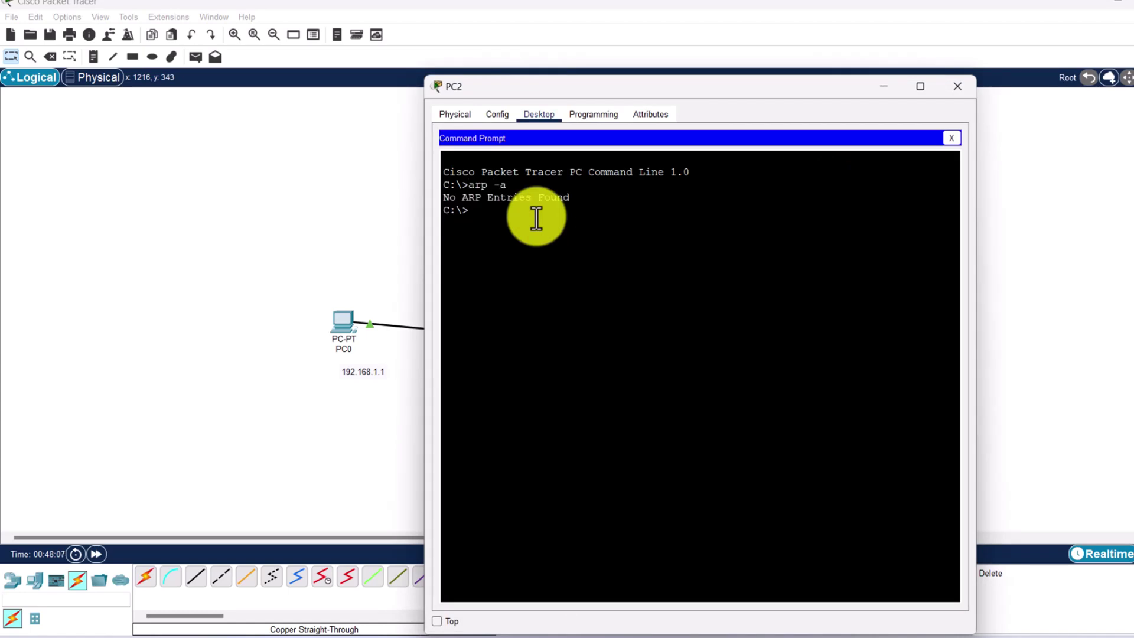
{"action": "left_click", "coordinate": [963, 87]}
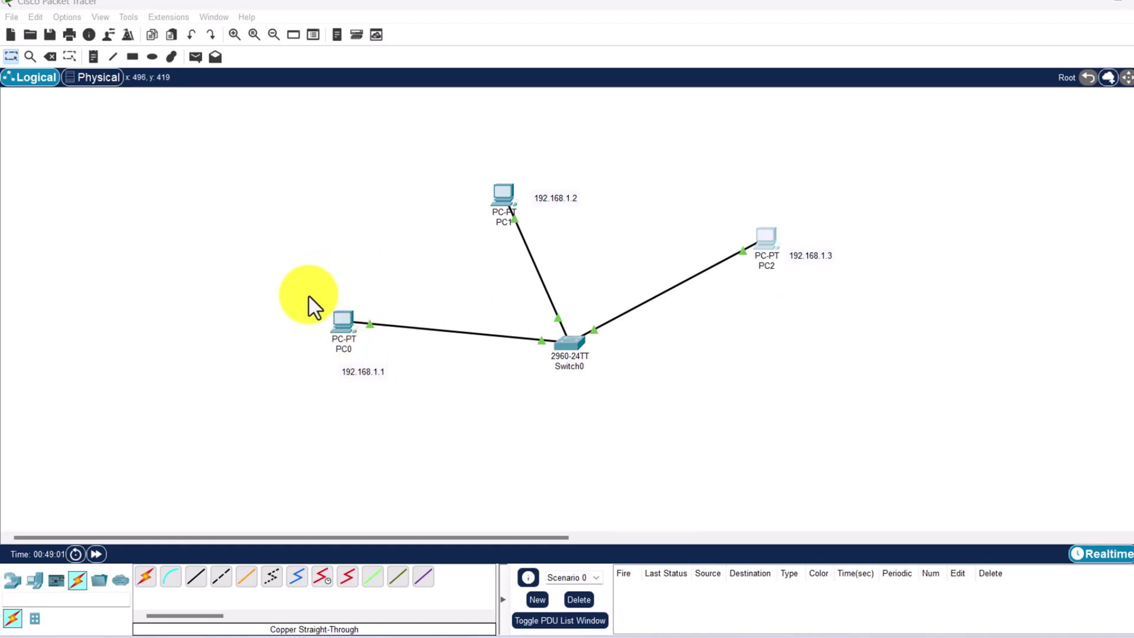
Ping PC1 at 192.168.1.2 from PC0's command prompt and review the replies.
{"action": "left_click", "coordinate": [341, 327]}
{"action": "left_click", "coordinate": [969, 144]}
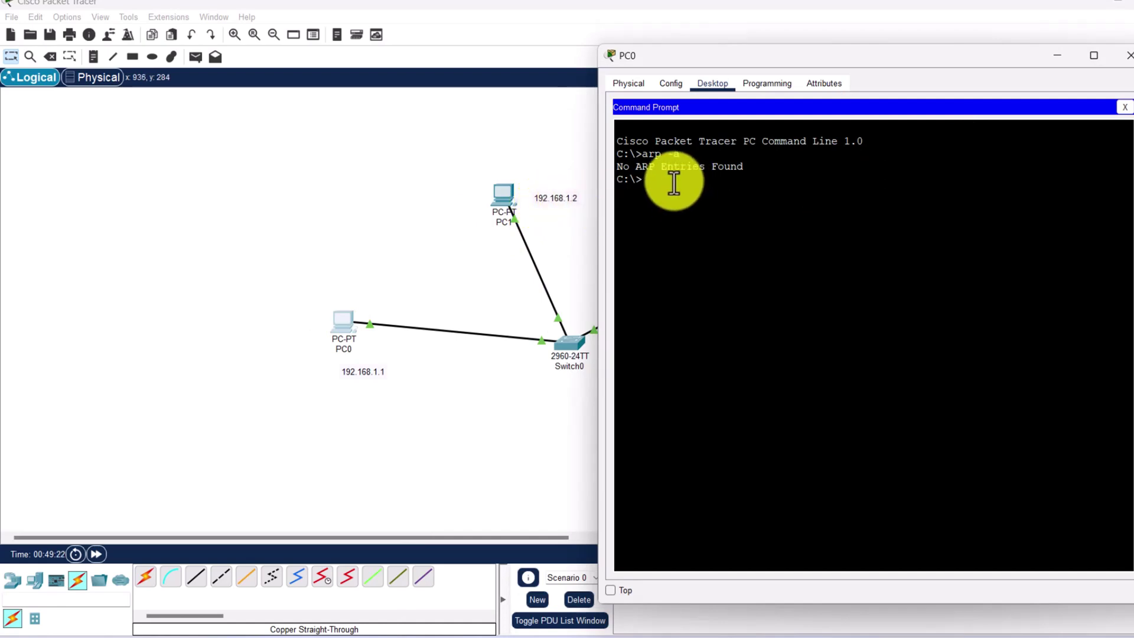
{"action": "type", "text": "ping 192.168.1.2"}
{"action": "key", "text": "Return"}
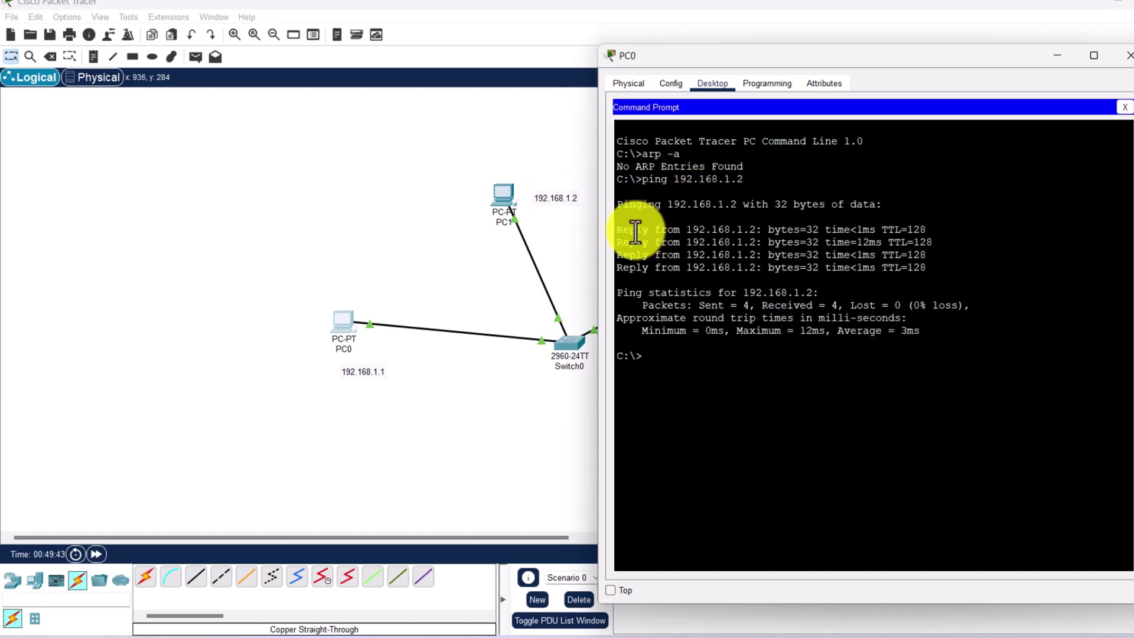
{"action": "left_click_drag", "start_coordinate": [620, 229], "coordinate": [927, 271]}
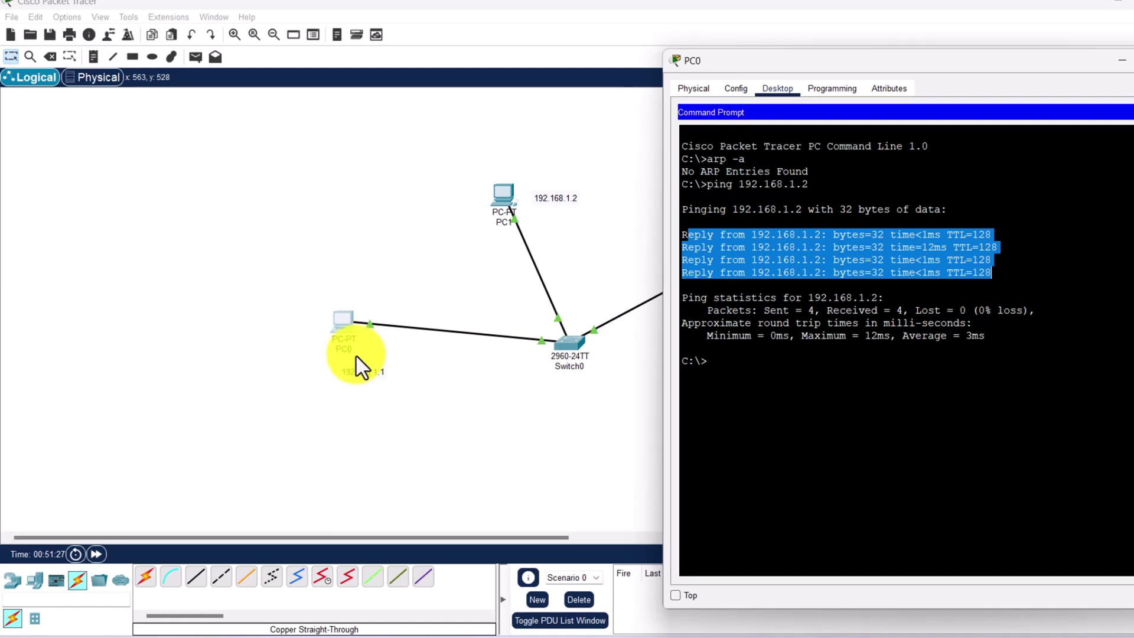
Run arp -a on PC0 and examine the Internet address, physical address and type of the learned entry.
{"action": "left_click", "coordinate": [731, 363]}
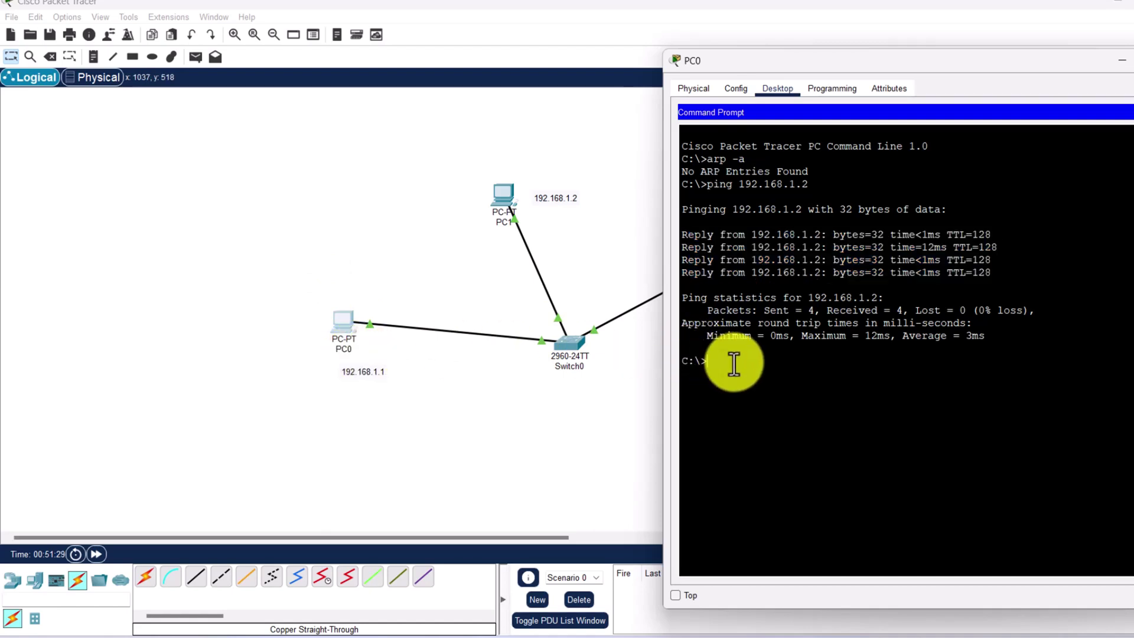
{"action": "type", "text": "arp -a"}
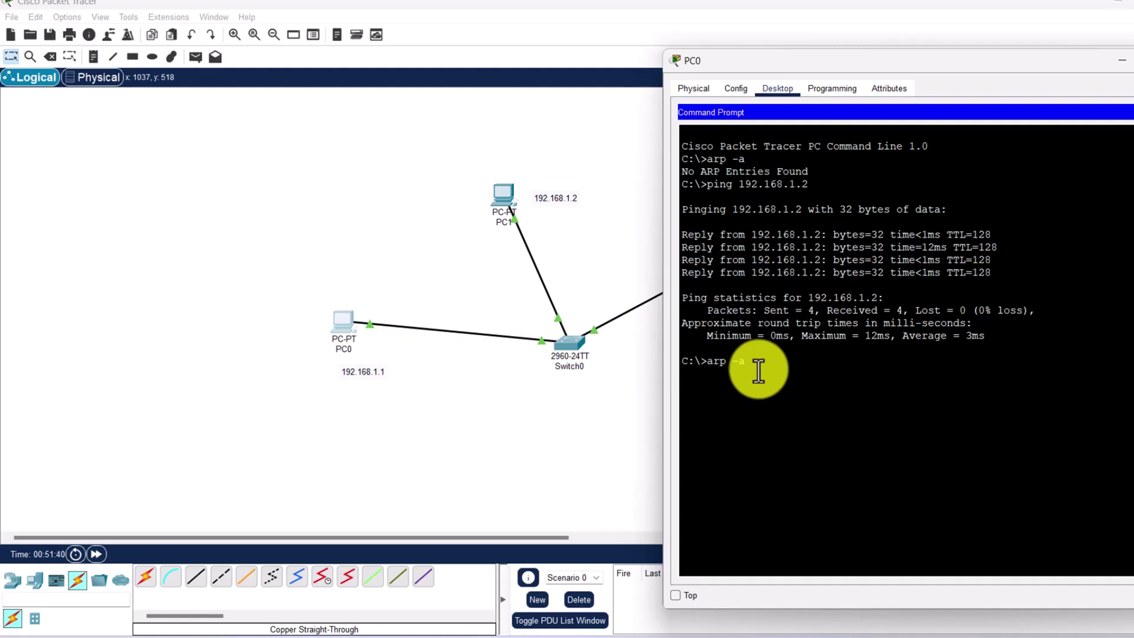
{"action": "key", "text": "Return"}
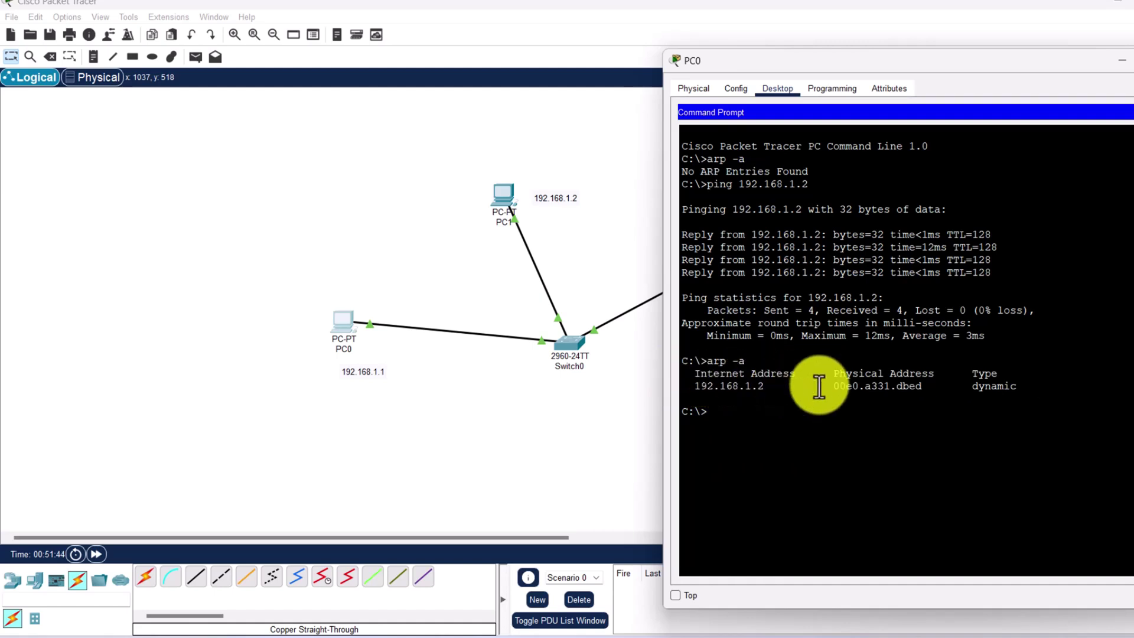
{"action": "left_click_drag", "start_coordinate": [689, 373], "coordinate": [791, 374]}
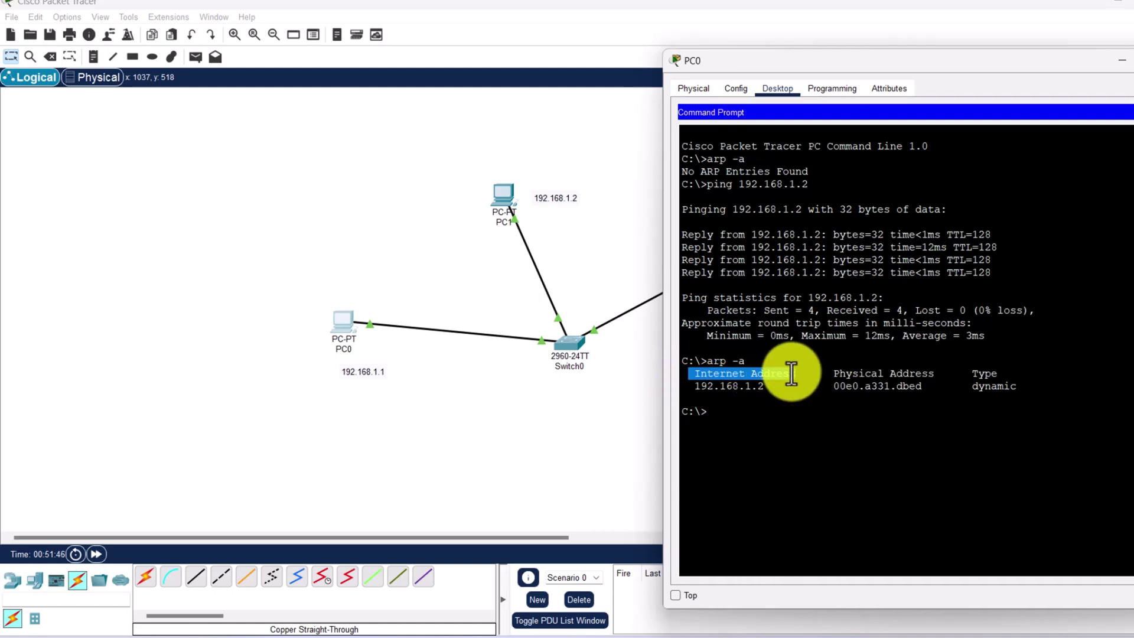
{"action": "left_click_drag", "start_coordinate": [693, 385], "coordinate": [766, 385]}
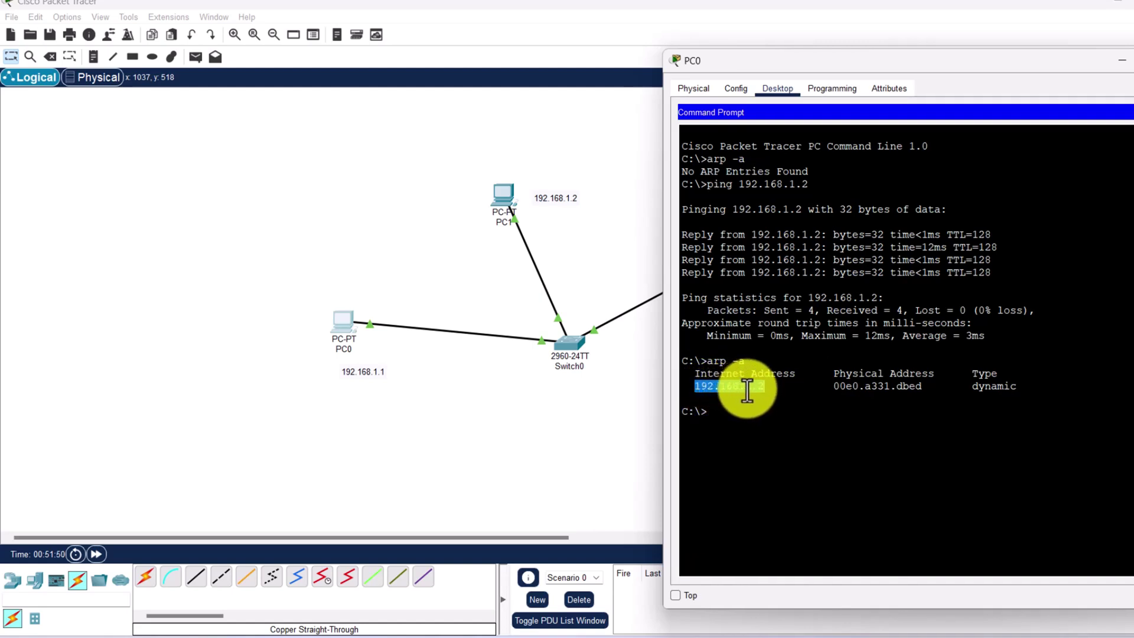
{"action": "left_click", "coordinate": [761, 385]}
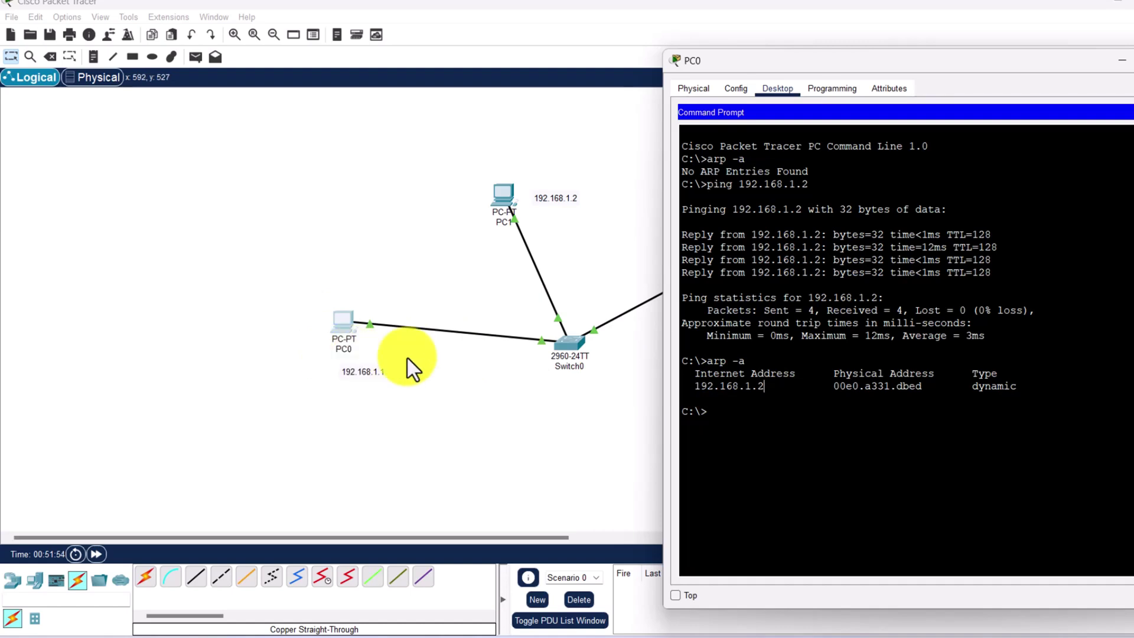
{"action": "left_click_drag", "start_coordinate": [833, 375], "coordinate": [932, 379]}
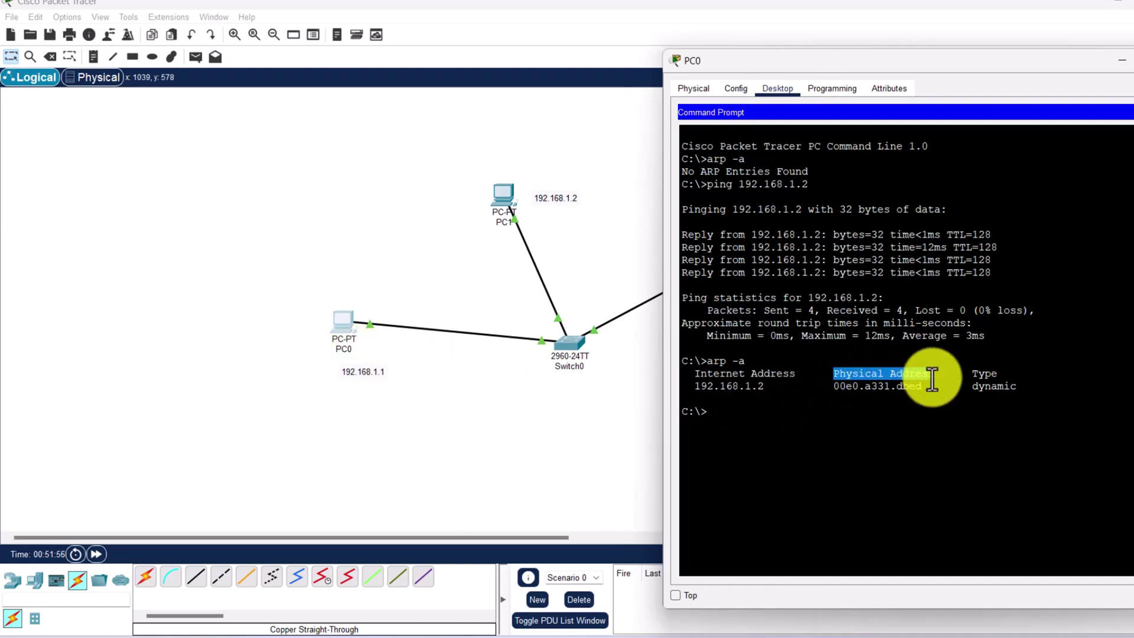
{"action": "left_click_drag", "start_coordinate": [830, 389], "coordinate": [922, 390]}
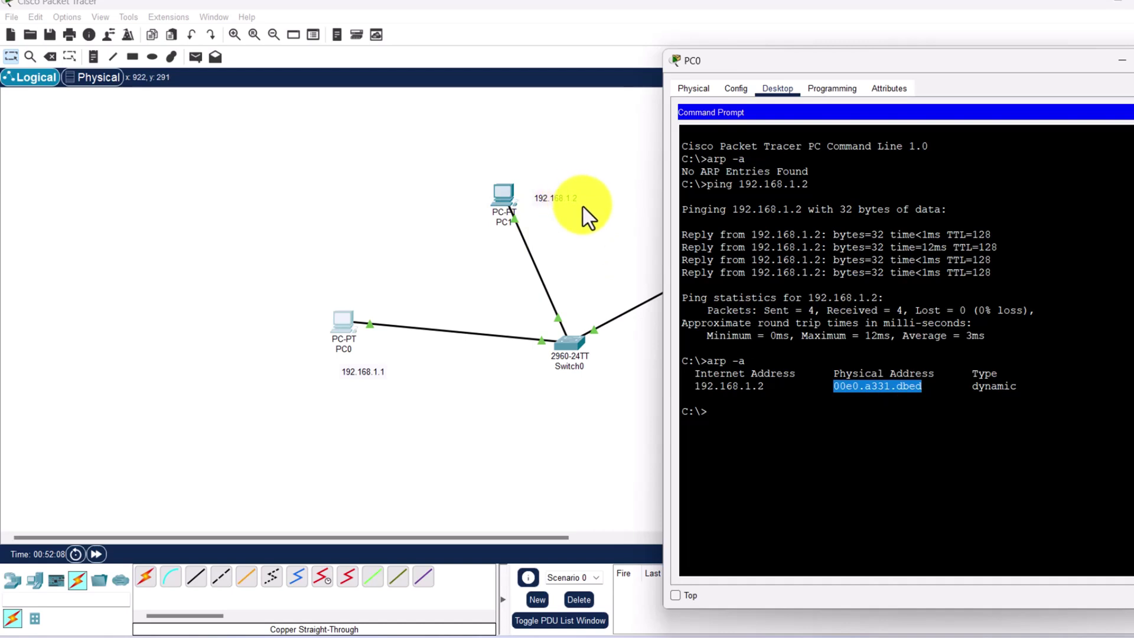
{"action": "left_click_drag", "start_coordinate": [698, 385], "coordinate": [1017, 385]}
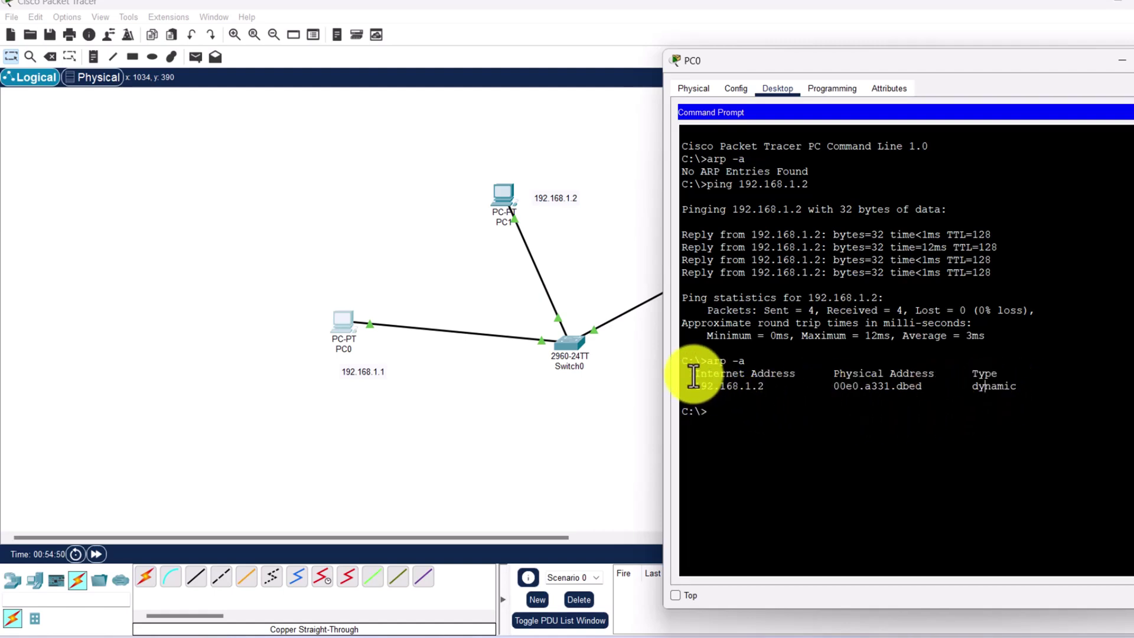
{"action": "left_click_drag", "start_coordinate": [691, 375], "coordinate": [754, 379]}
{"action": "left_click", "coordinate": [741, 375]}
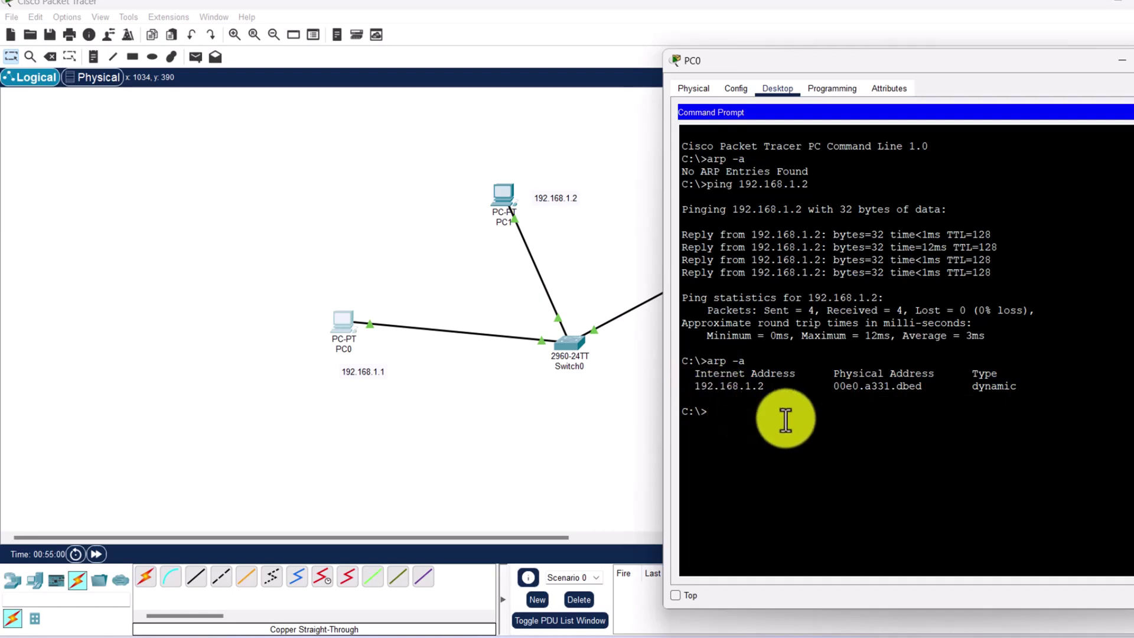
Clear PC0's ARP table with arp -d, and run arp -a to check it.
{"action": "type", "text": "arp -d"}
{"action": "key", "text": "Return"}
{"action": "key", "text": "Up"}
{"action": "key", "text": "Return"}
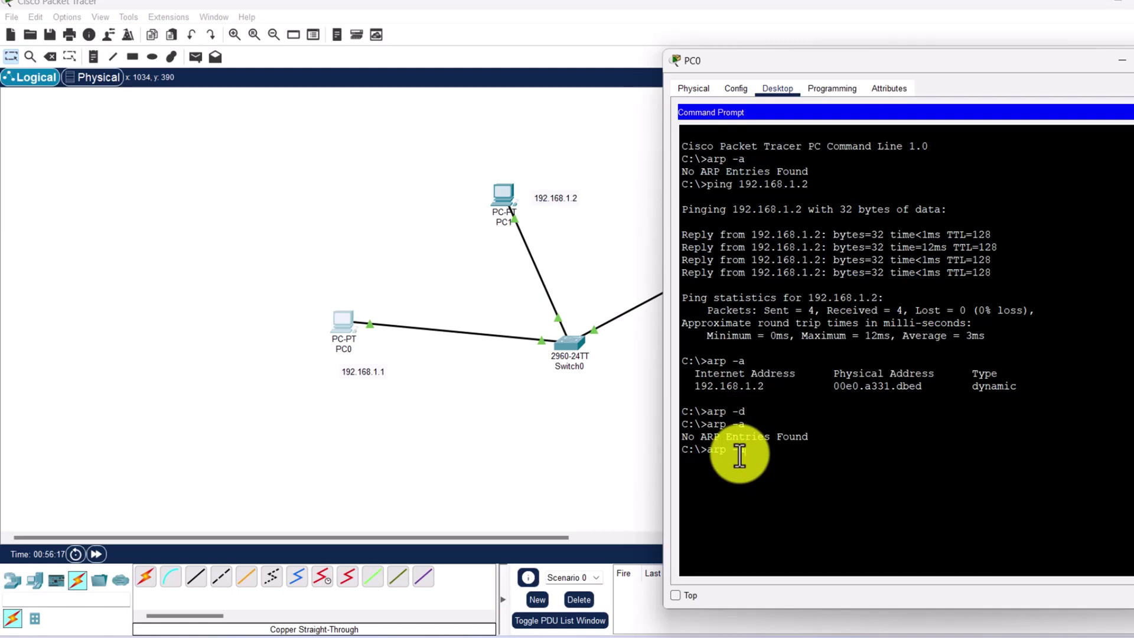
Repeat the ping from PC0 to 192.168.1.2 with the cleared ARP table and review the replies.
{"action": "key", "text": "Up"}
{"action": "key", "text": "Up"}
{"action": "key", "text": "Up"}
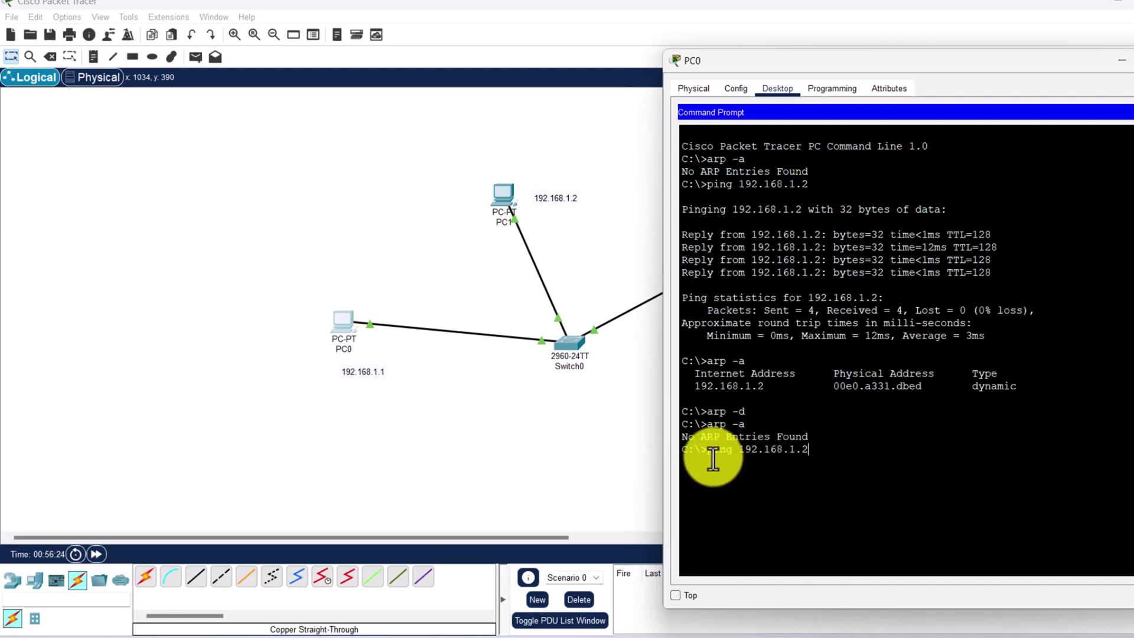
{"action": "left_click_drag", "start_coordinate": [709, 455], "coordinate": [811, 456]}
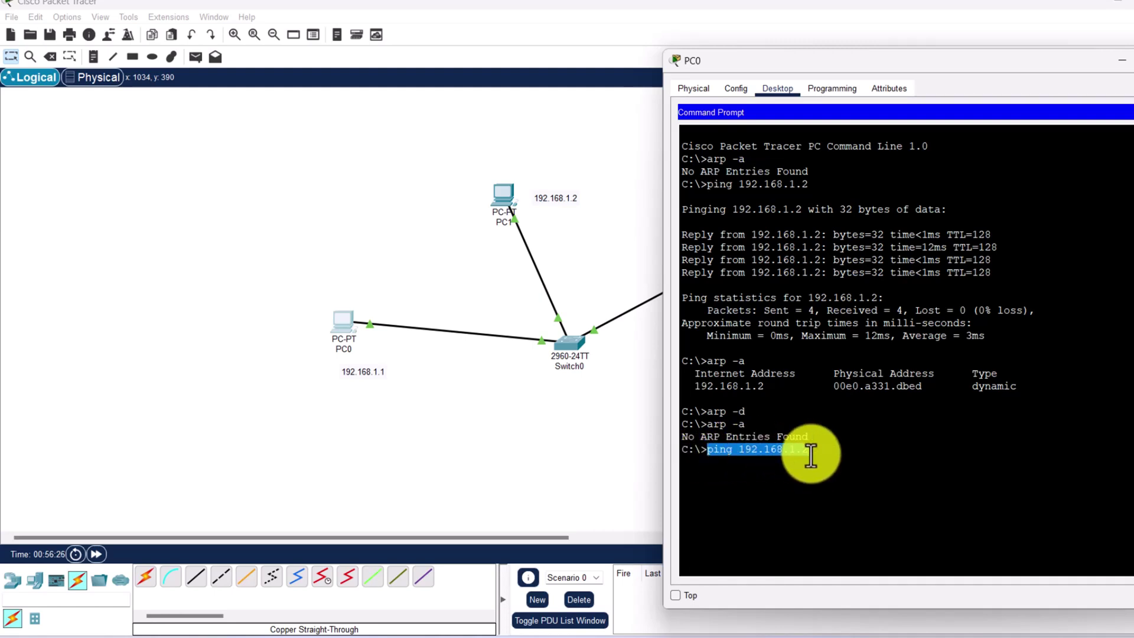
{"action": "left_click", "coordinate": [732, 452]}
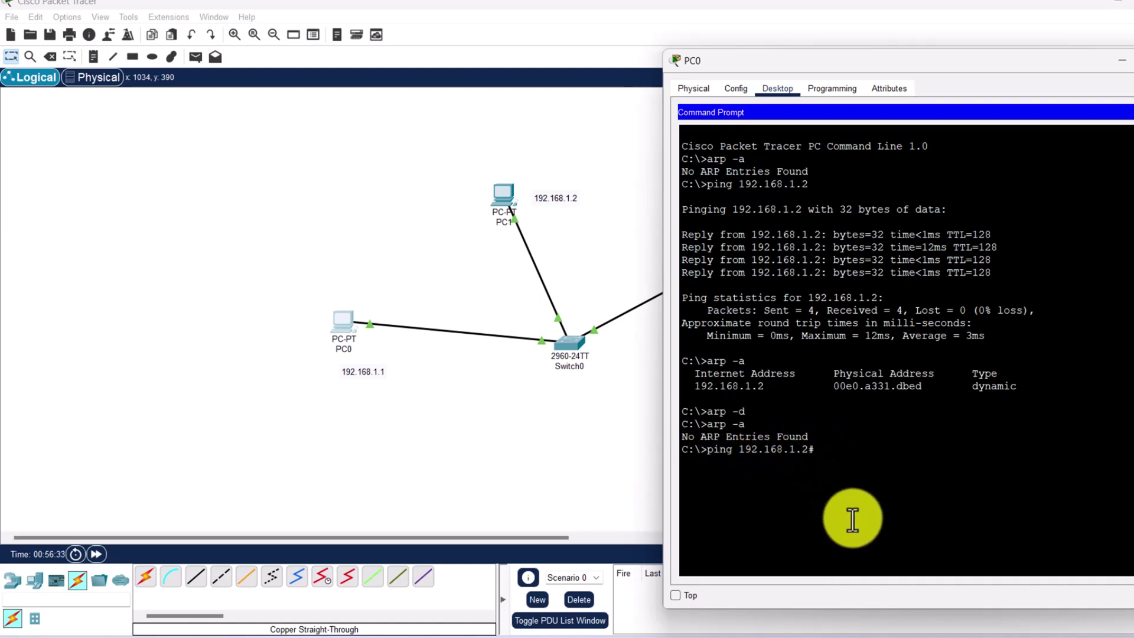
{"action": "key", "text": "Return"}
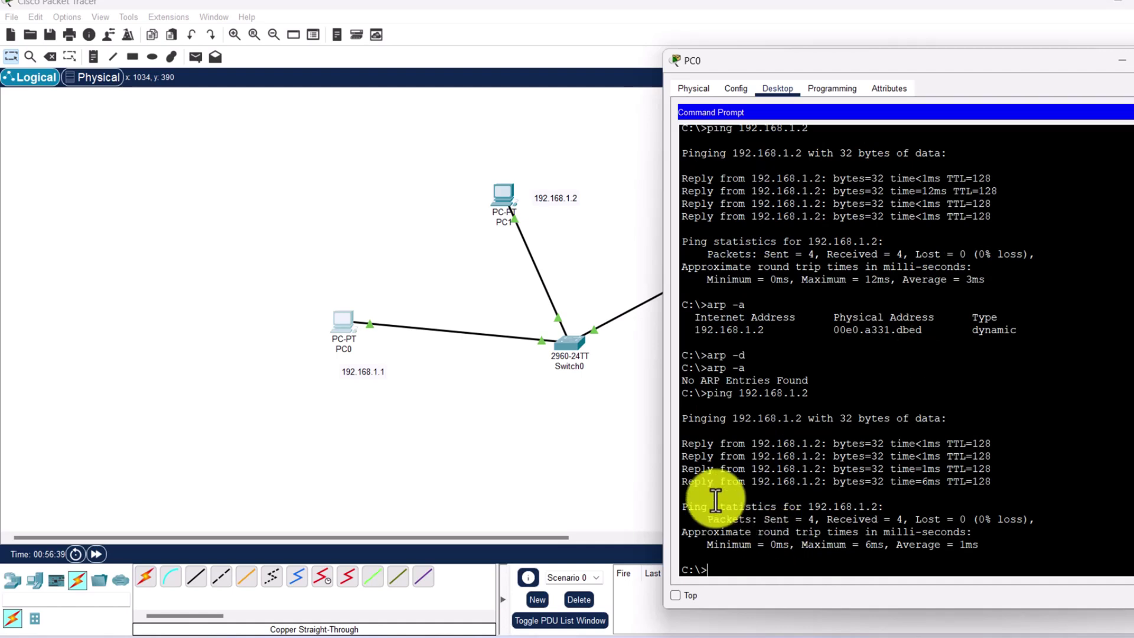
{"action": "left_click_drag", "start_coordinate": [679, 444], "coordinate": [987, 476]}
{"action": "left_click", "coordinate": [787, 564]}
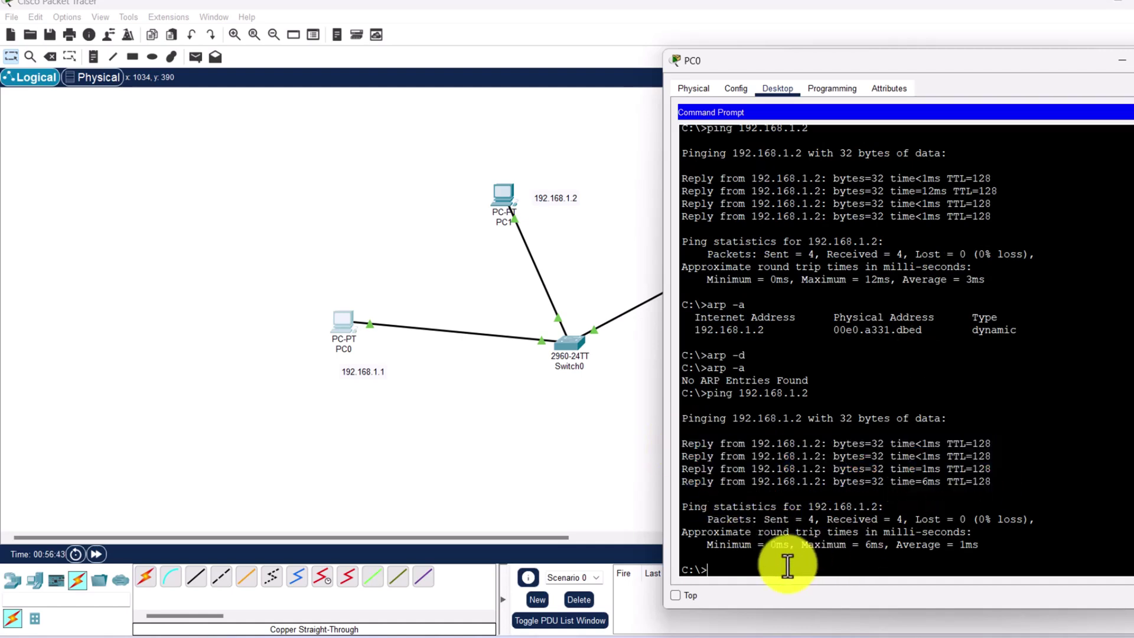
Run arp -a on PC0 again, compare the ARP entry with the ping replies, and close the device window.
{"action": "type", "text": "arp -a"}
{"action": "key", "text": "Return"}
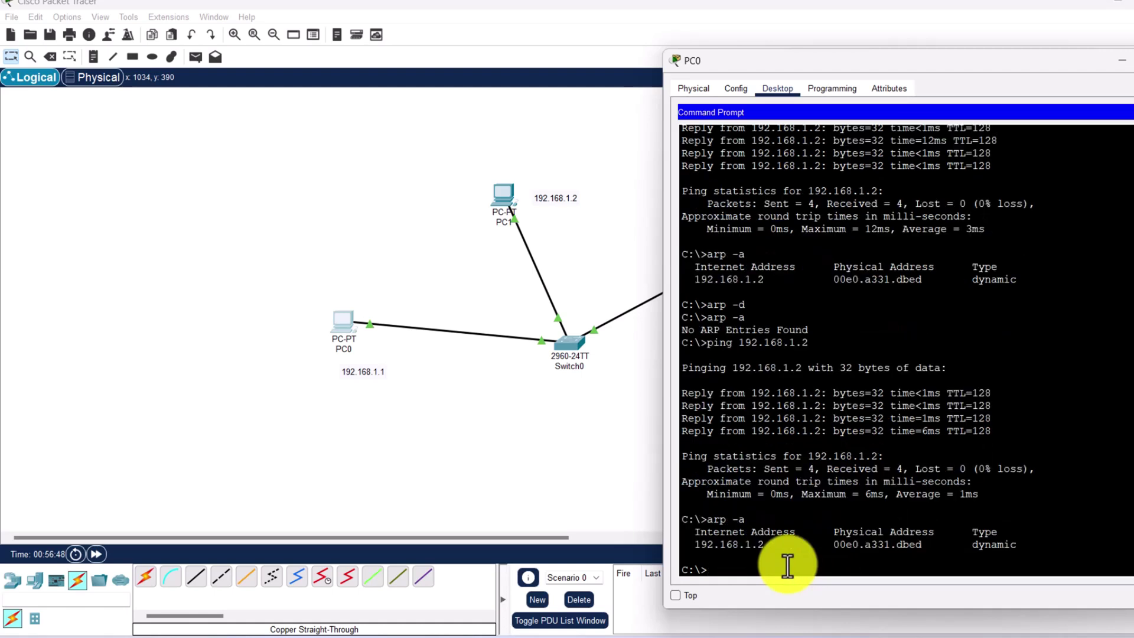
{"action": "left_click_drag", "start_coordinate": [695, 529], "coordinate": [1040, 545]}
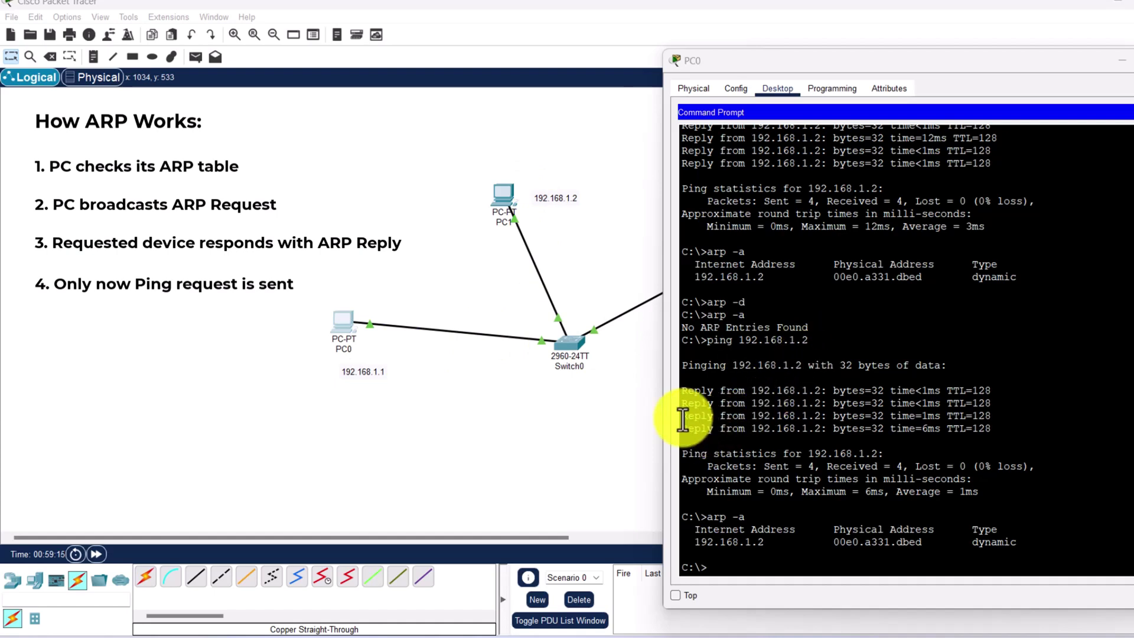
{"action": "left_click_drag", "start_coordinate": [680, 391], "coordinate": [990, 430]}
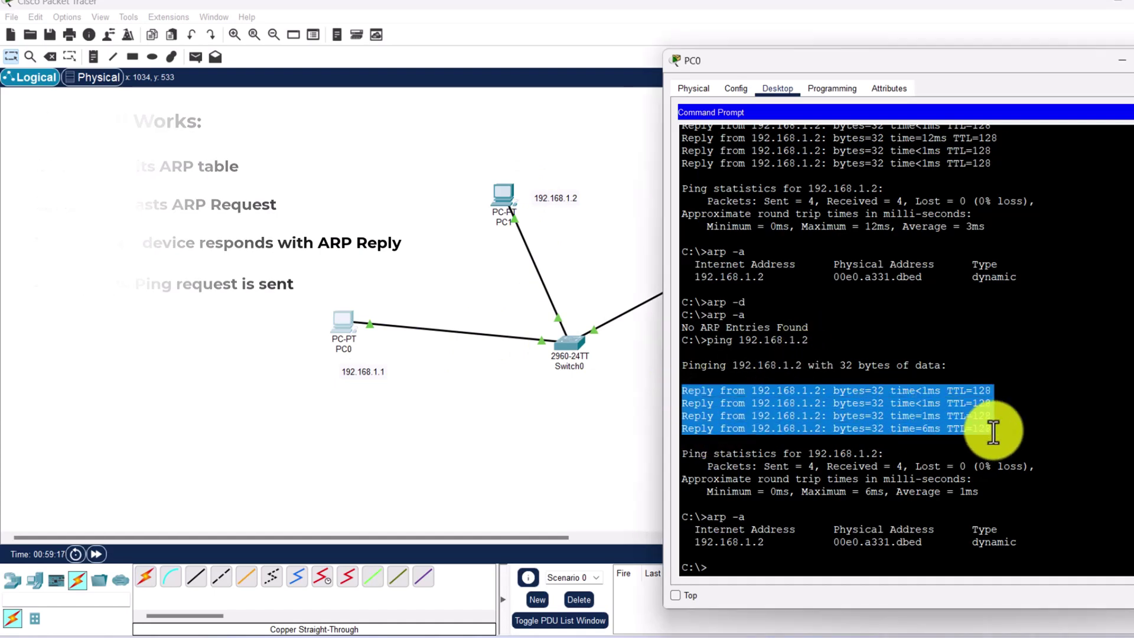
{"action": "left_click_drag", "start_coordinate": [1039, 68], "coordinate": [859, 96]}
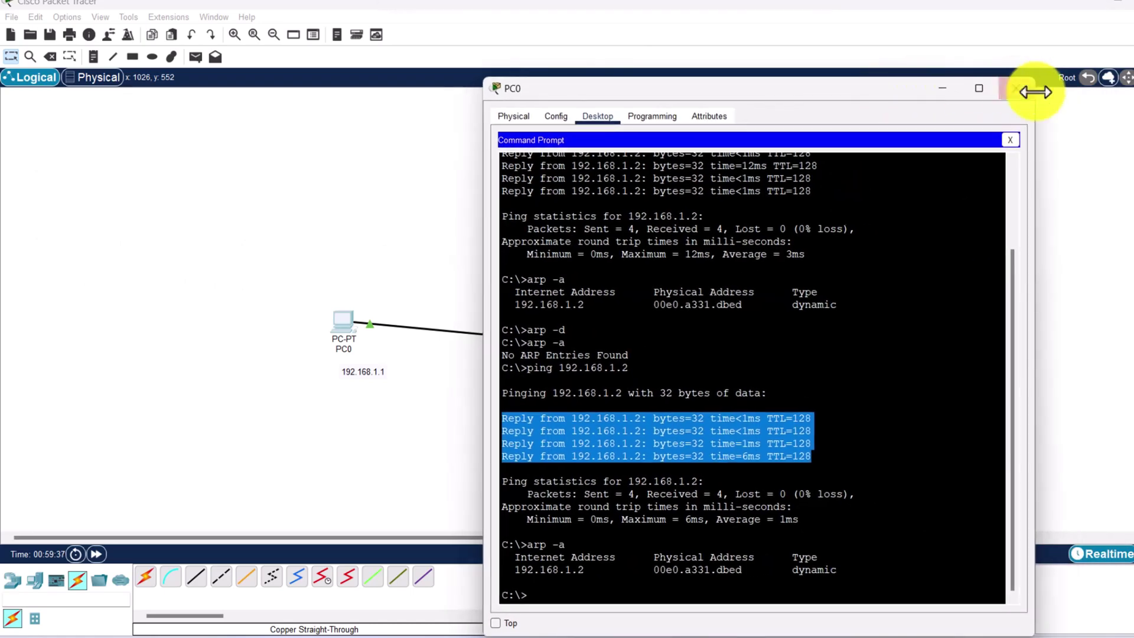
{"action": "left_click", "coordinate": [1016, 88]}
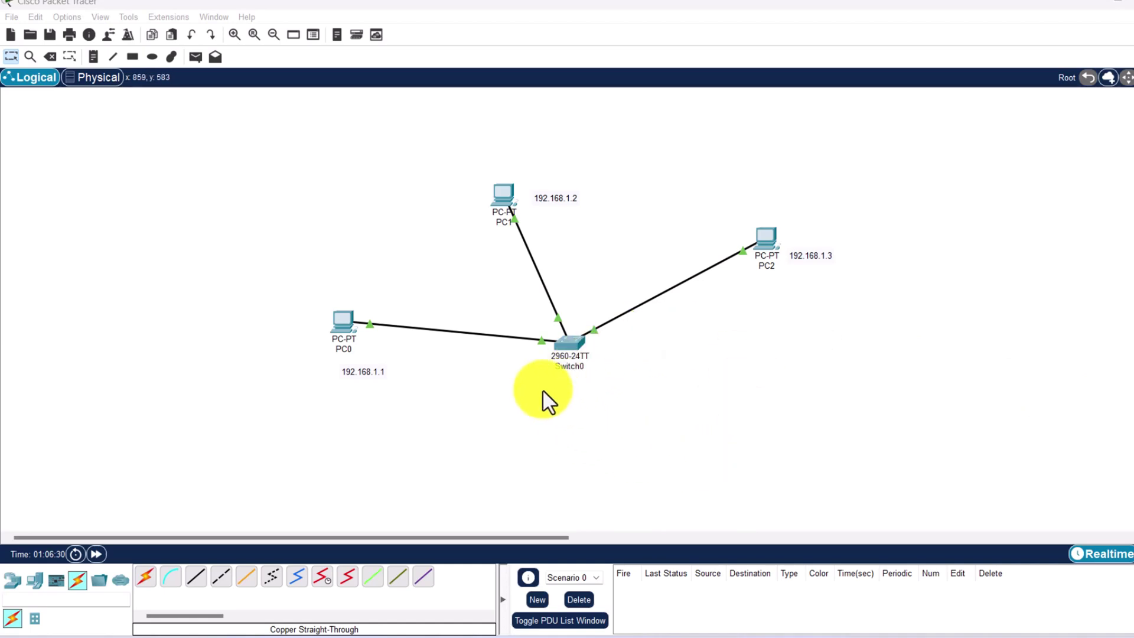
Display Switch0's MAC table by running show mac address-table in its command-line interface.
{"action": "left_click", "coordinate": [570, 346]}
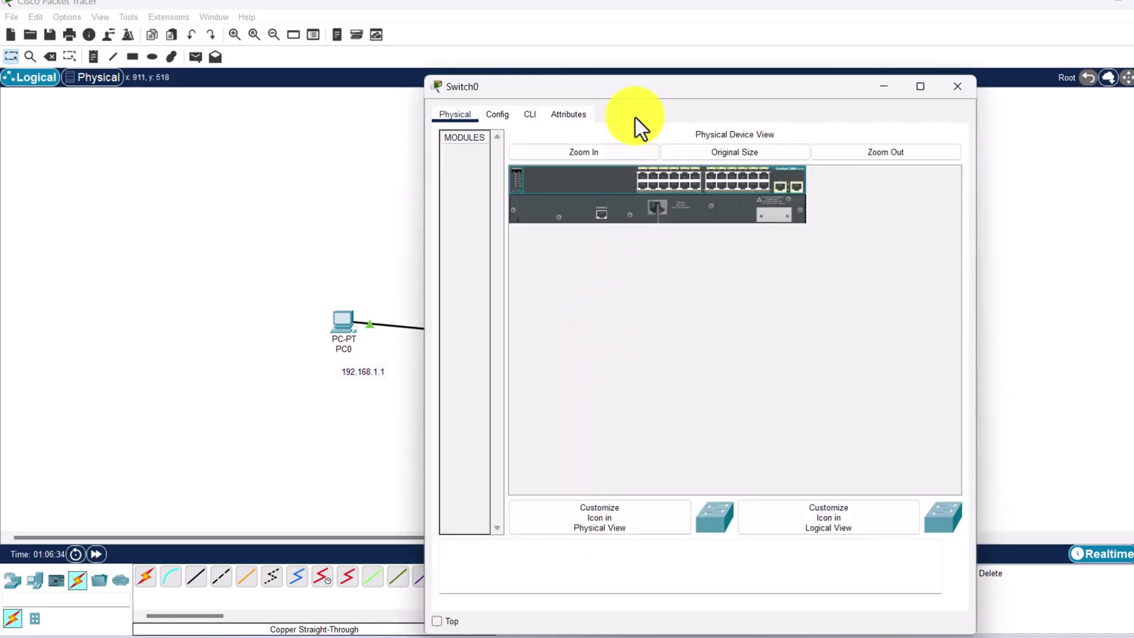
{"action": "left_click", "coordinate": [530, 114]}
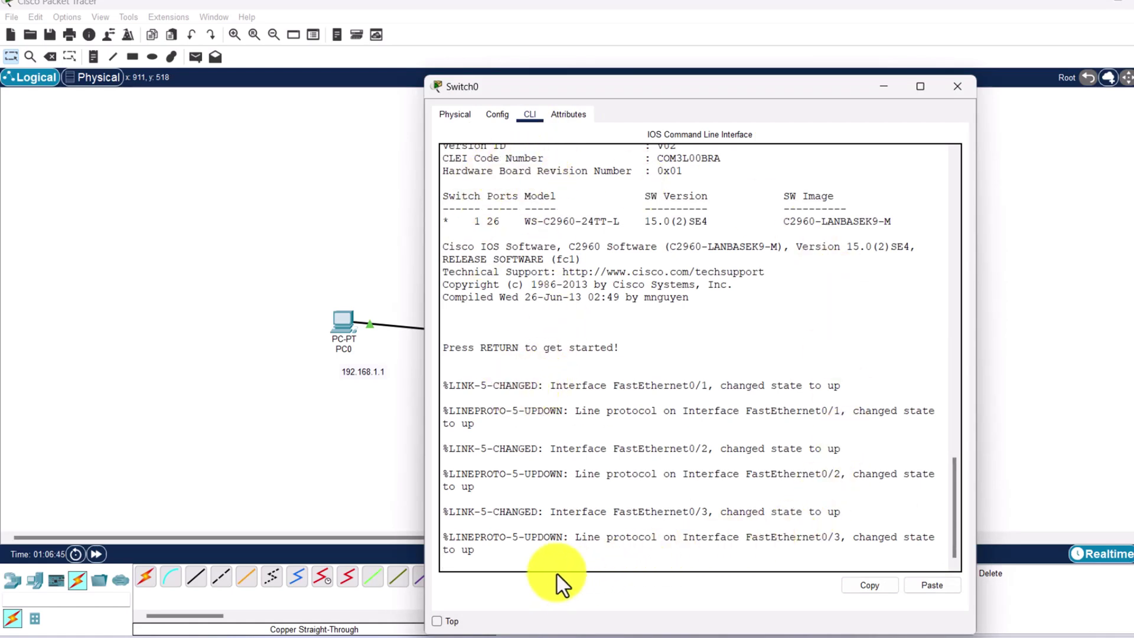
{"action": "key", "text": "Return"}
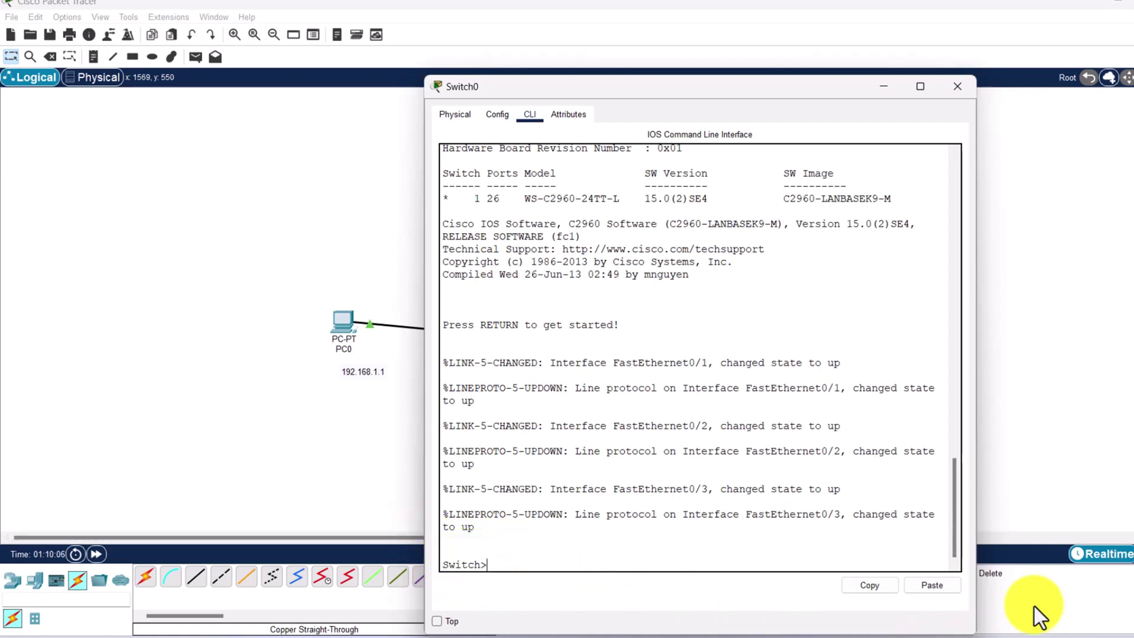
{"action": "type", "text": "show mac"}
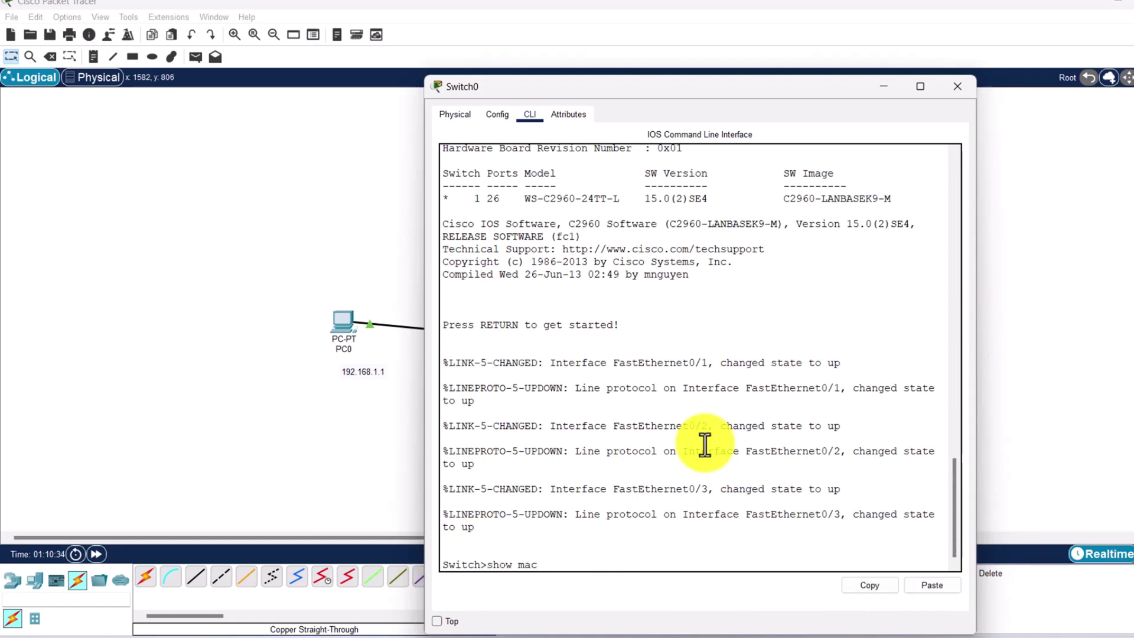
{"action": "type", "text": " address-table"}
{"action": "key", "text": "Return"}
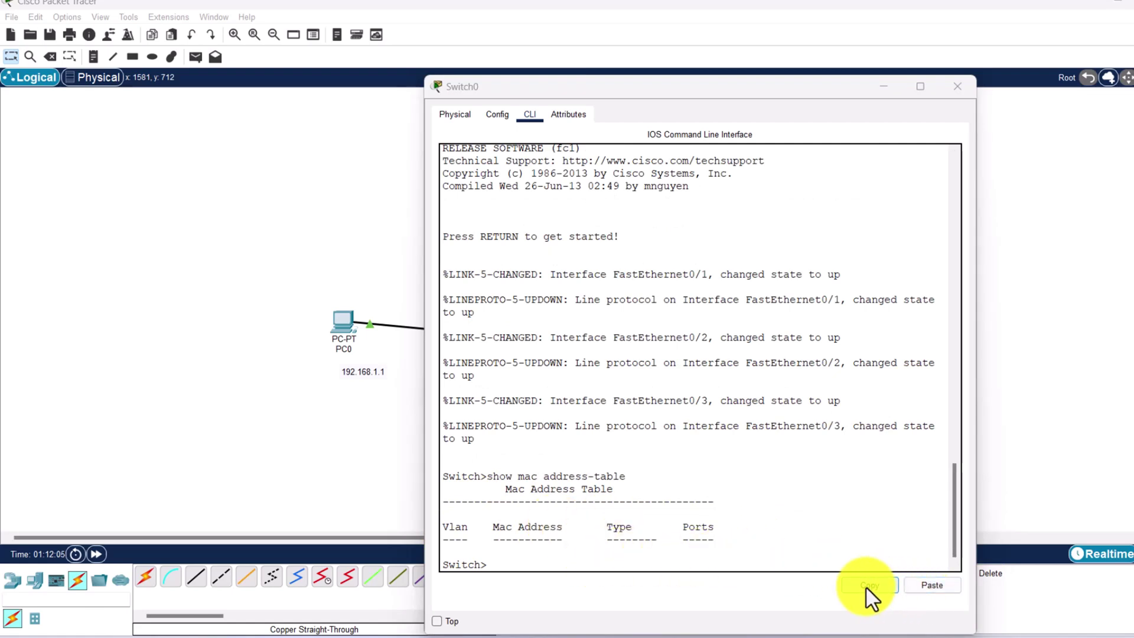
Ping 192.168.1.2 from PC0's command prompt again and close the device window.
{"action": "left_click", "coordinate": [335, 332]}
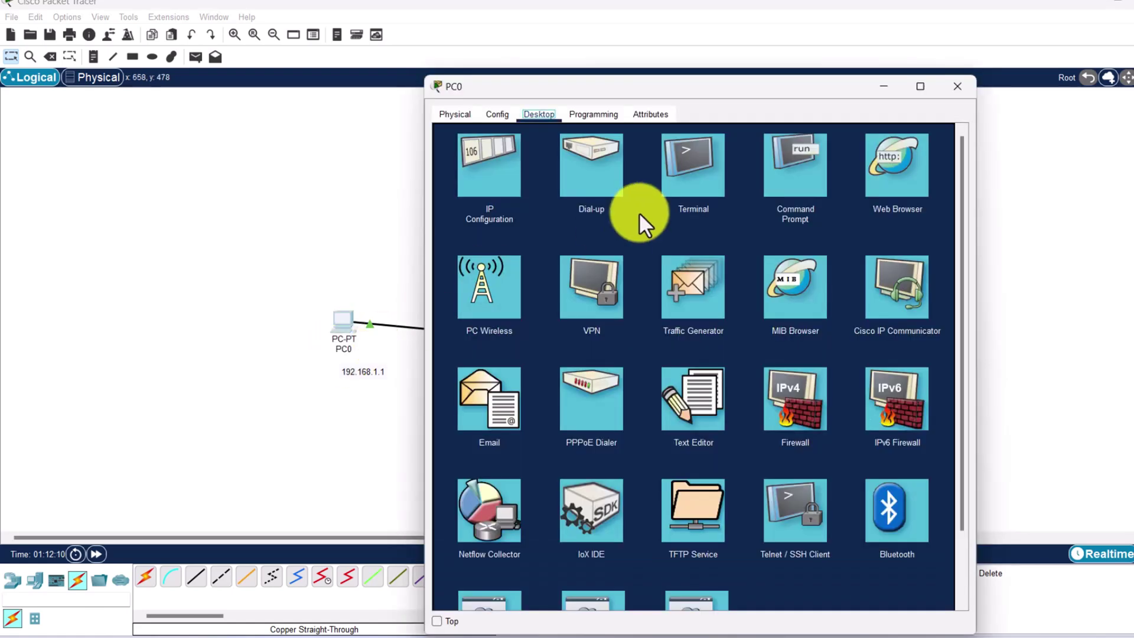
{"action": "left_click", "coordinate": [795, 165]}
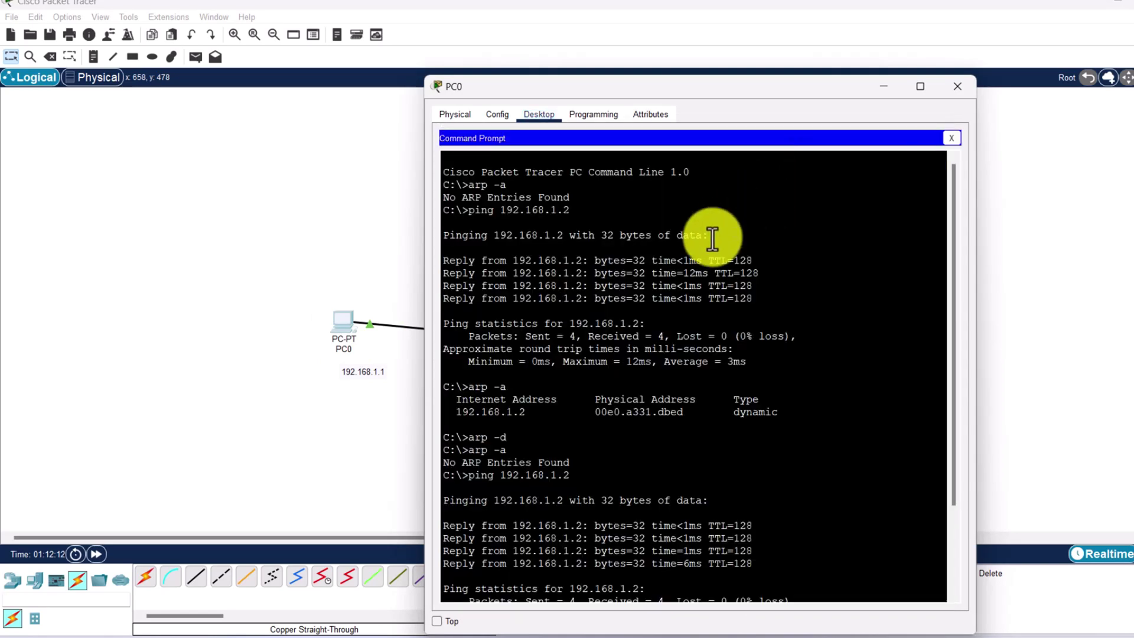
{"action": "scroll", "coordinate": [716, 233], "scroll_direction": "down", "scroll_amount": 10}
{"action": "left_click_drag", "start_coordinate": [576, 89], "coordinate": [757, 63]}
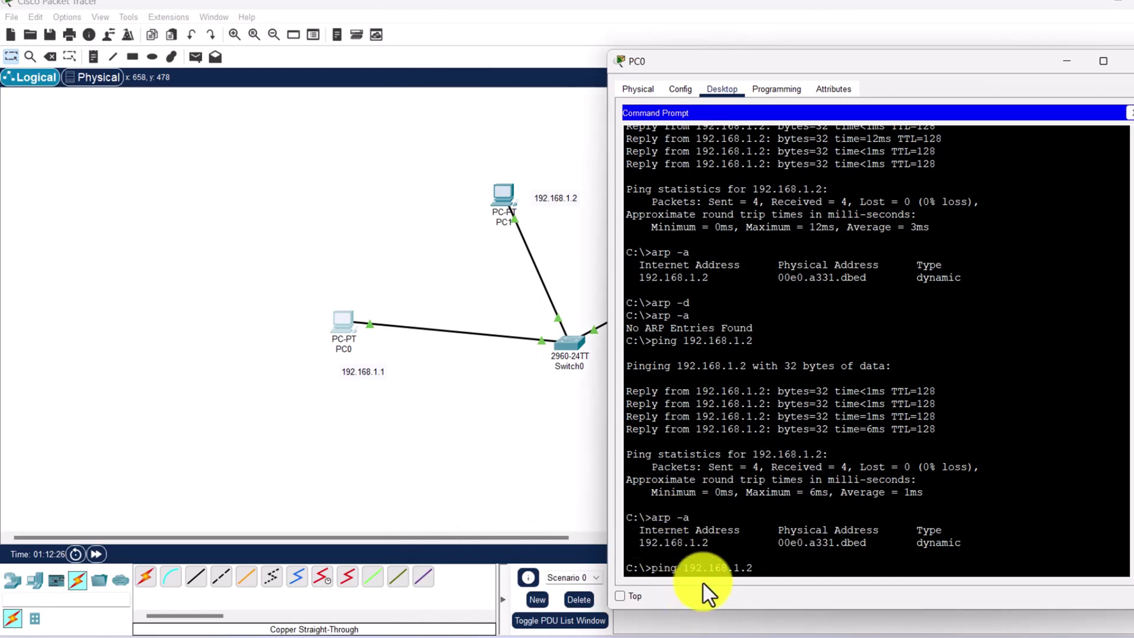
{"action": "key", "text": "Return"}
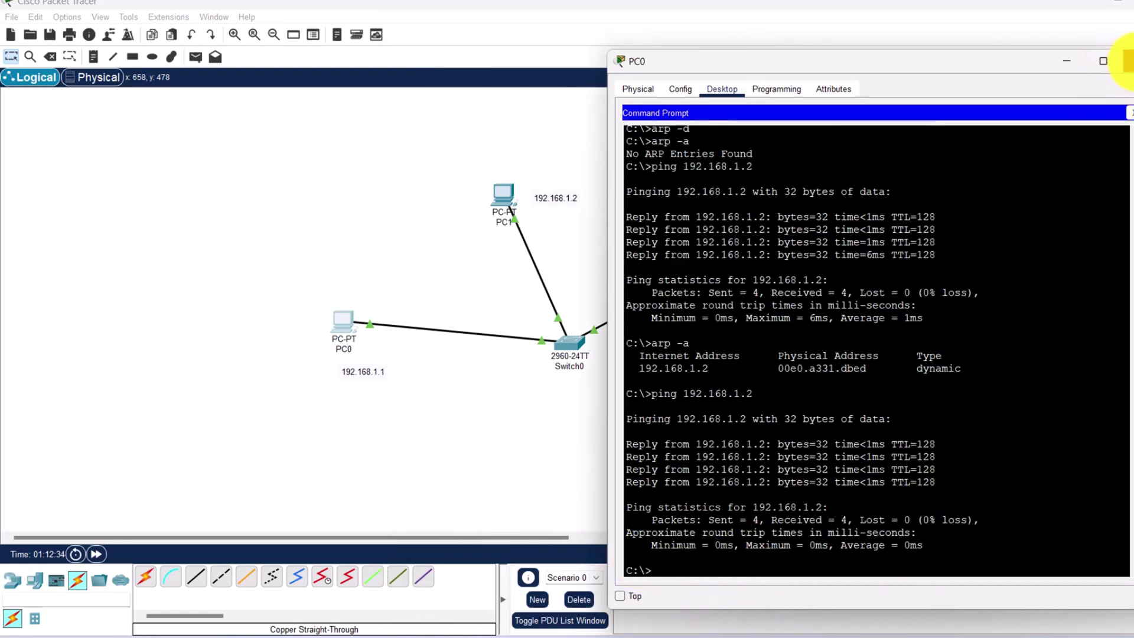
{"action": "left_click", "coordinate": [1126, 61]}
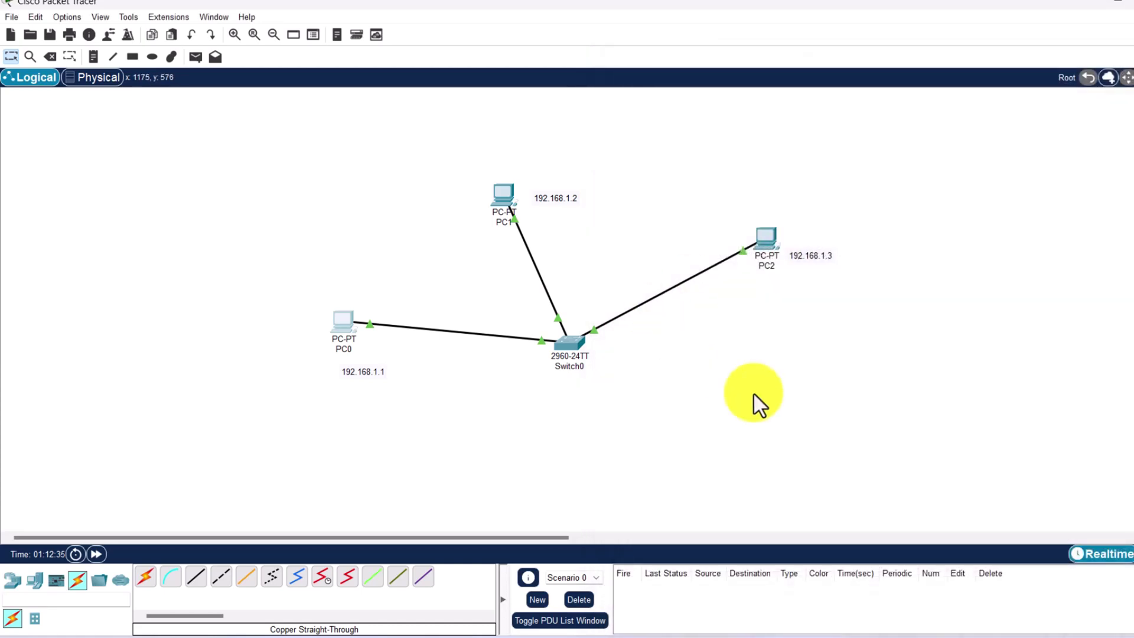
Run show mac address-table on Switch0 again, examine the MAC address and port of each entry, and close the switch window.
{"action": "left_click", "coordinate": [569, 342]}
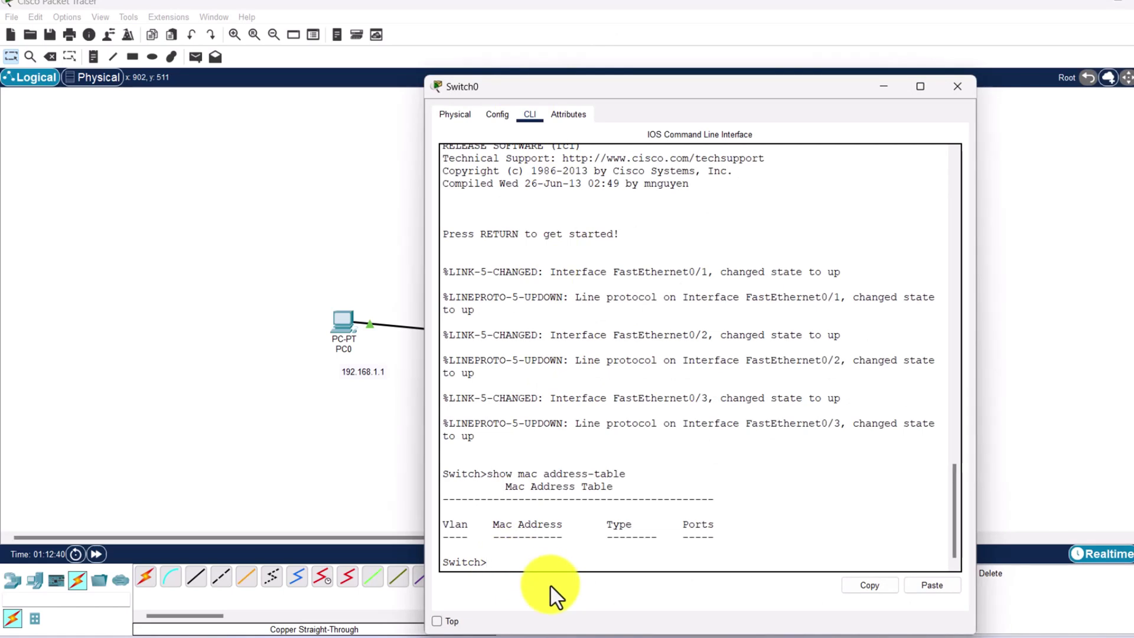
{"action": "key", "text": "Up"}
{"action": "key", "text": "Return"}
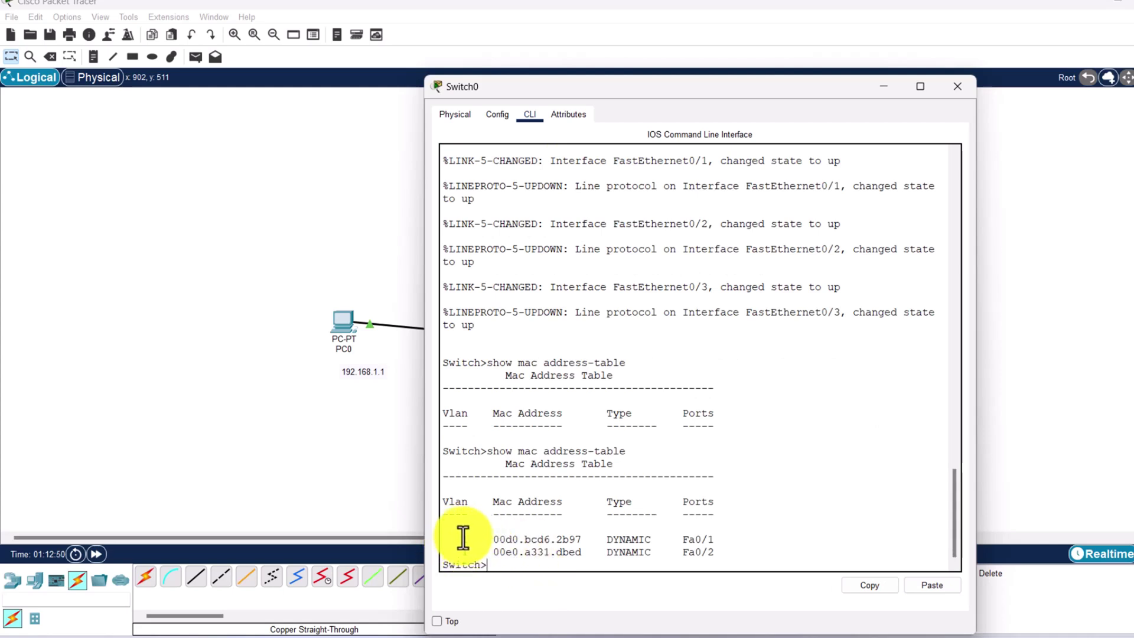
{"action": "left_click_drag", "start_coordinate": [490, 540], "coordinate": [714, 540]}
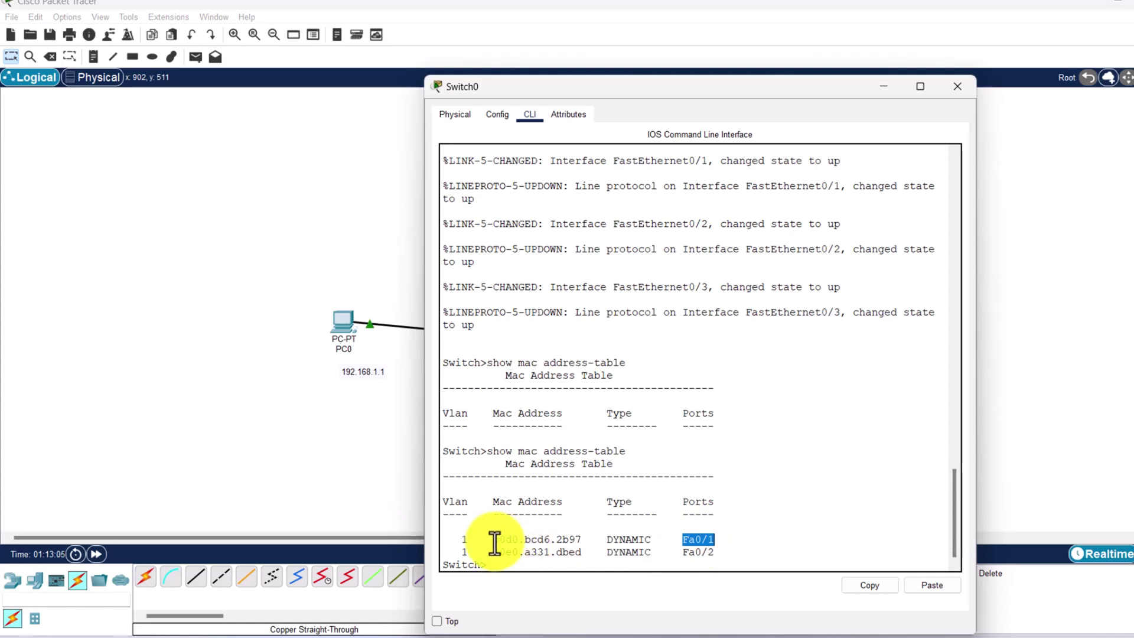
{"action": "left_click_drag", "start_coordinate": [493, 540], "coordinate": [587, 539]}
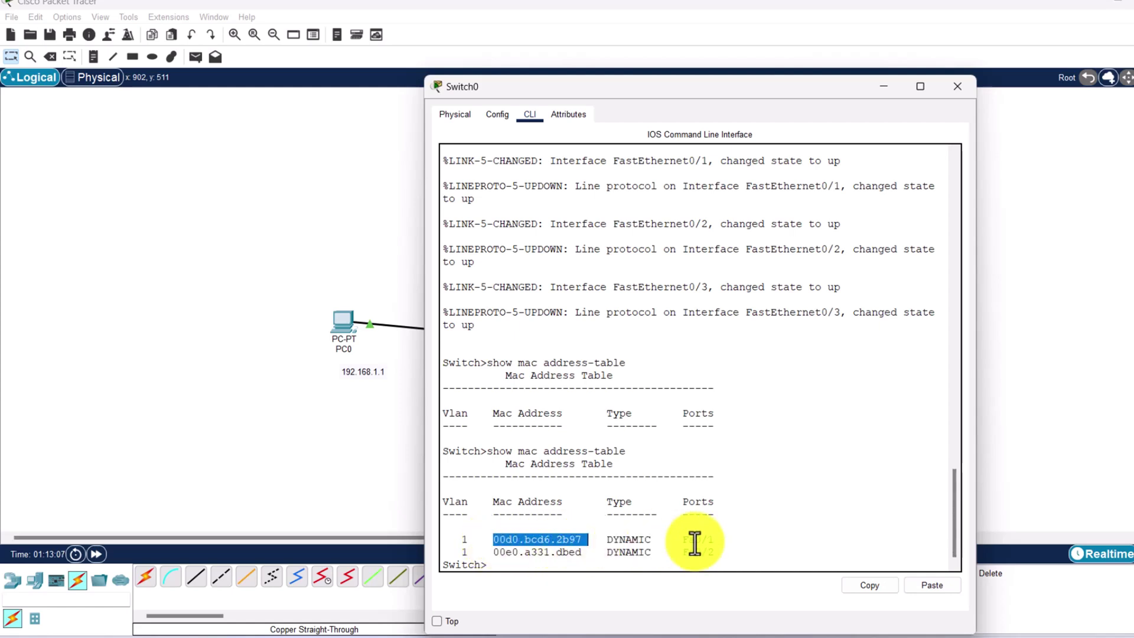
{"action": "left_click_drag", "start_coordinate": [683, 539], "coordinate": [712, 540]}
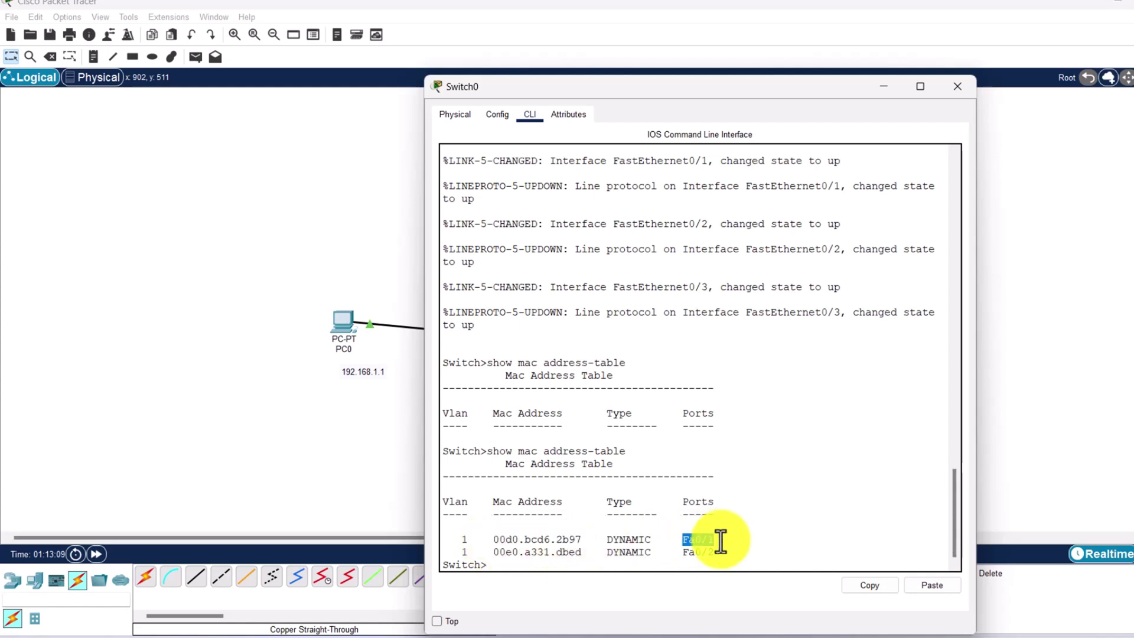
{"action": "left_click_drag", "start_coordinate": [493, 553], "coordinate": [580, 553]}
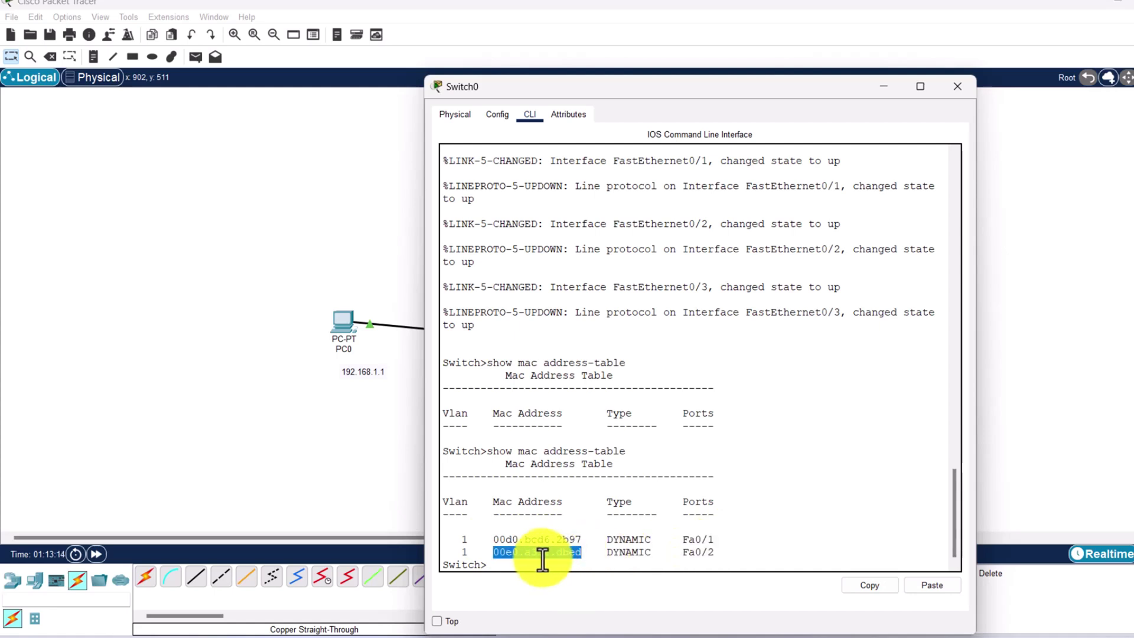
{"action": "left_click_drag", "start_coordinate": [683, 553], "coordinate": [716, 554]}
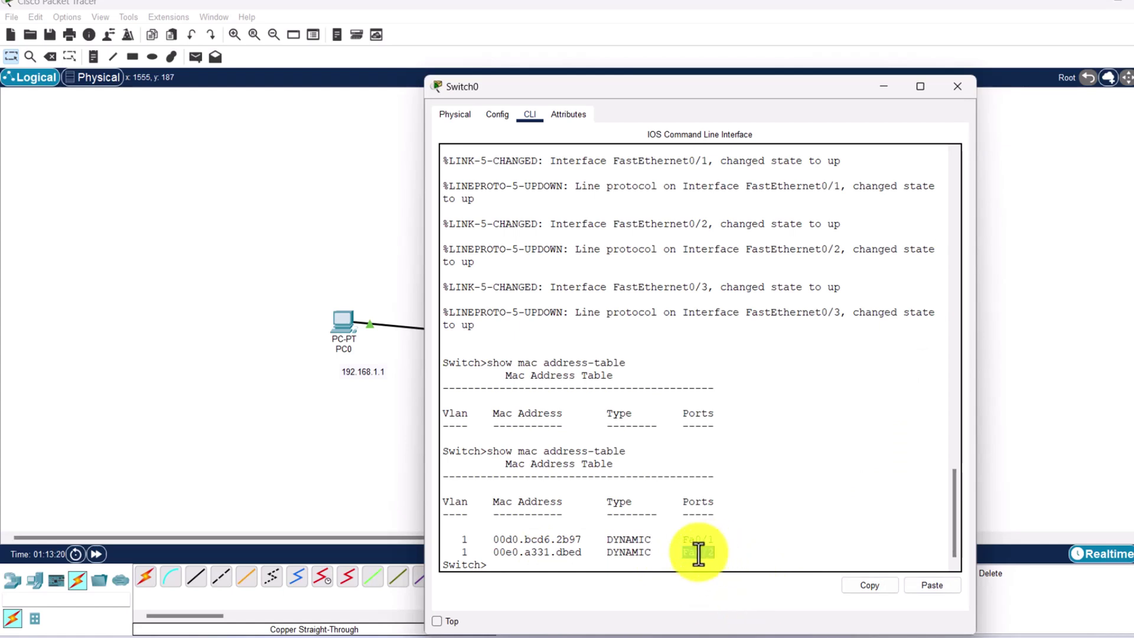
{"action": "left_click", "coordinate": [958, 86]}
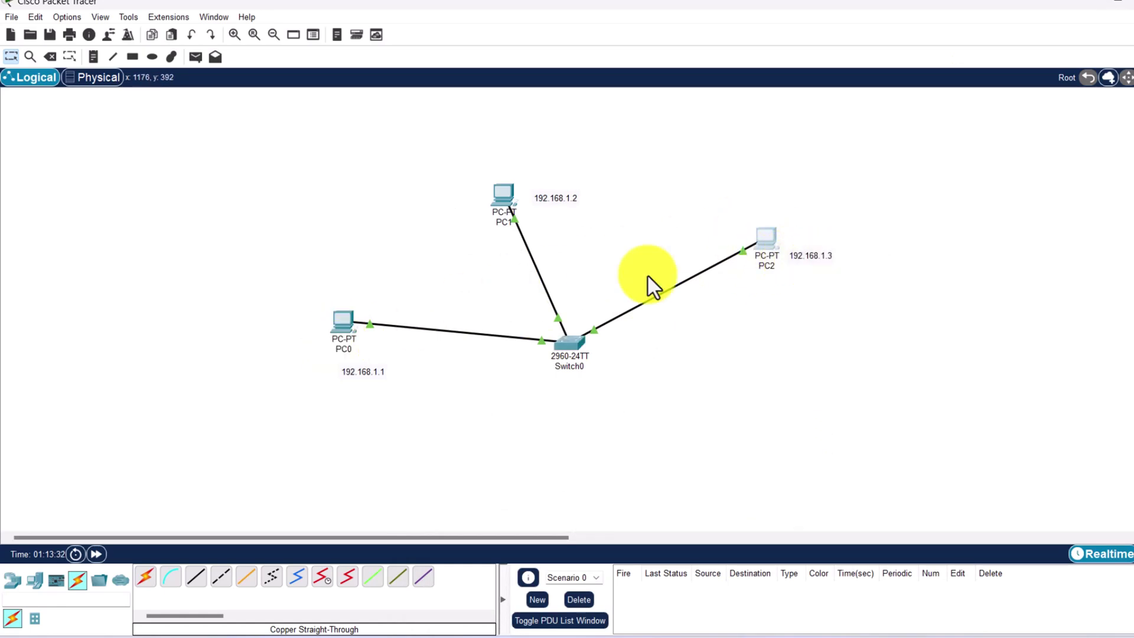
Ping PC2 at 192.168.1.3 from PC0's command prompt.
{"action": "left_click", "coordinate": [344, 322]}
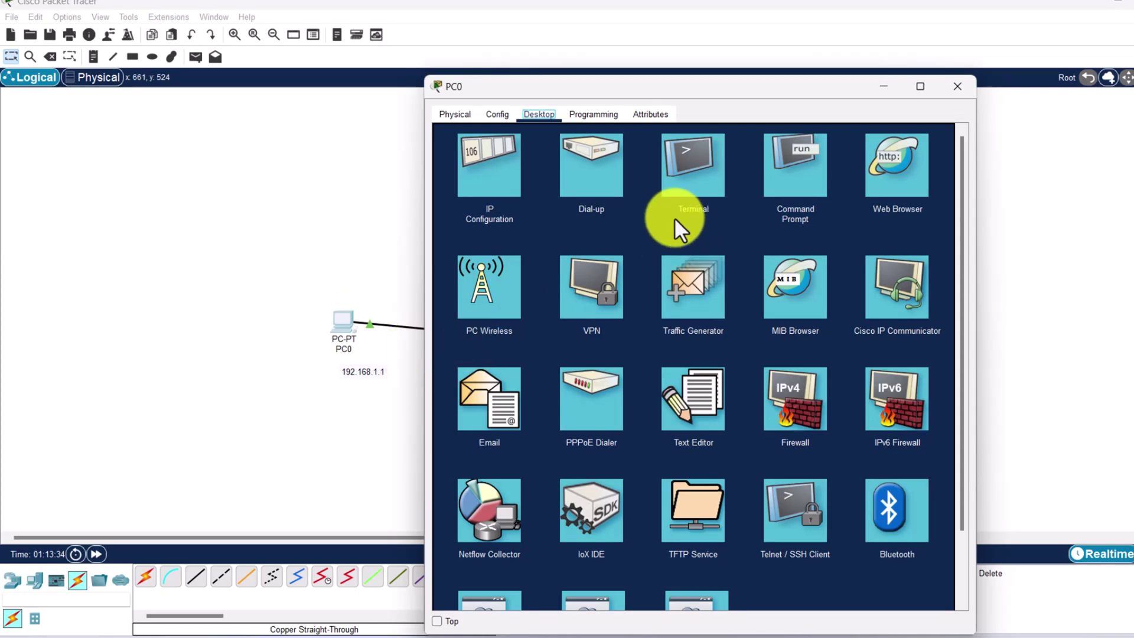
{"action": "left_click_drag", "start_coordinate": [652, 83], "coordinate": [381, 44]}
{"action": "left_click", "coordinate": [526, 133]}
{"action": "type", "text": "ping 192.168.1.3"}
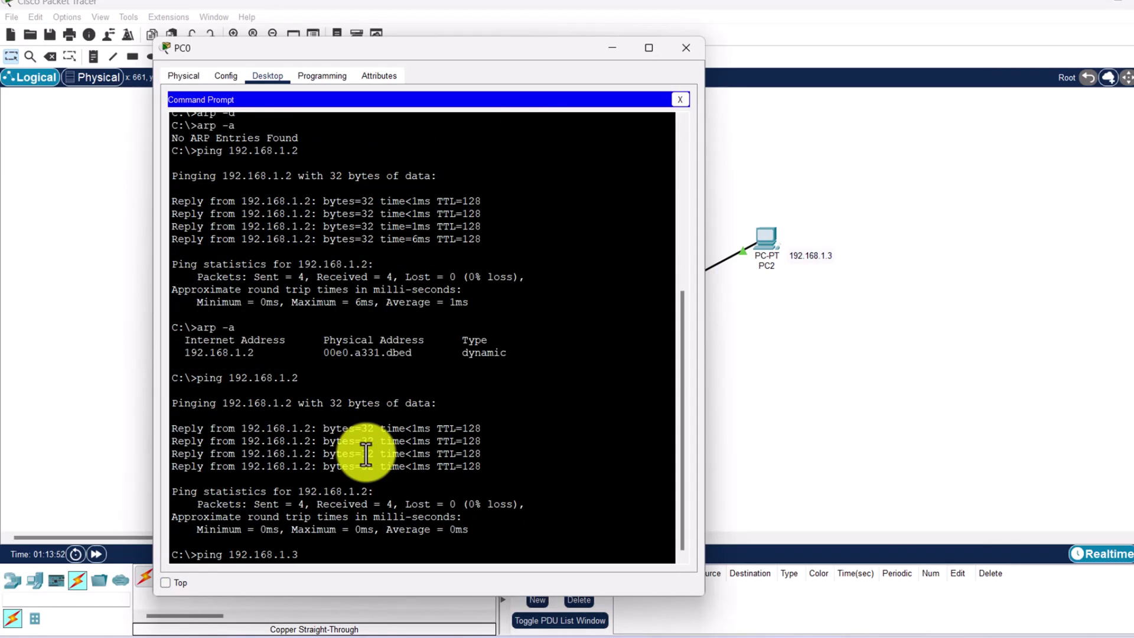
{"action": "key", "text": "Return"}
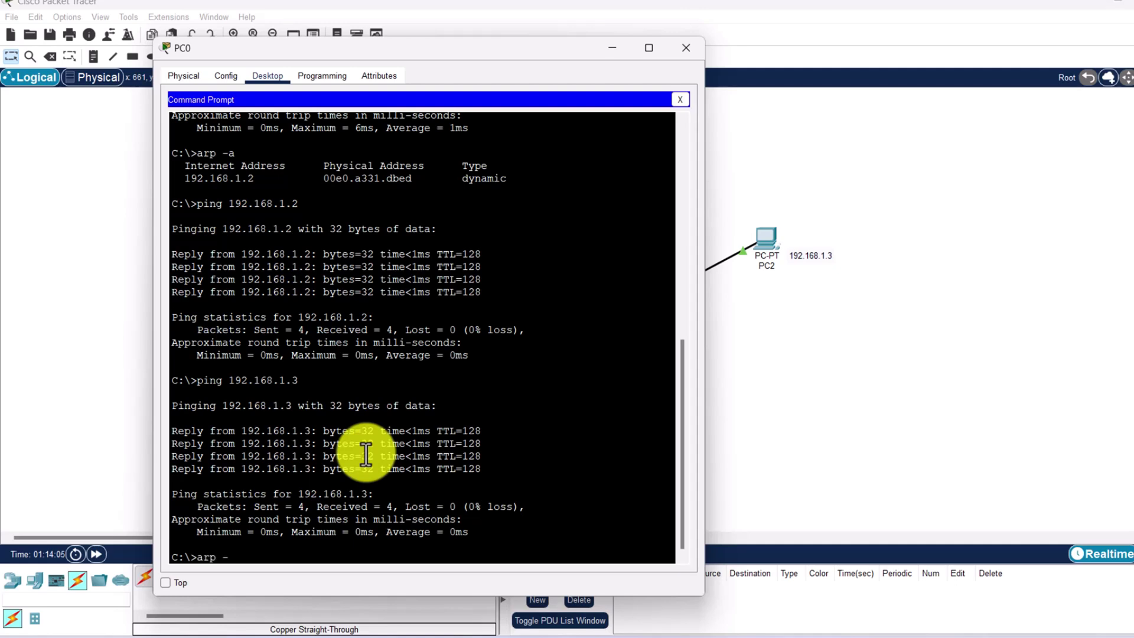
Run arp -a on PC0, examine the physical address and type listed for 192.168.1.3, and close the device window.
{"action": "key", "text": "Return"}
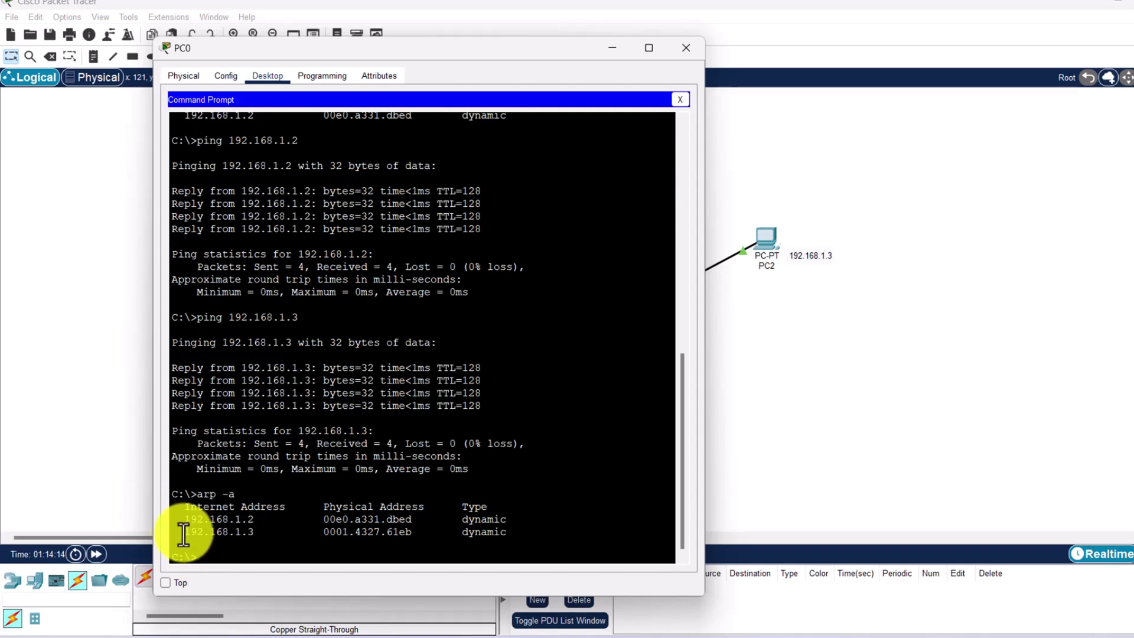
{"action": "left_click_drag", "start_coordinate": [185, 532], "coordinate": [400, 532]}
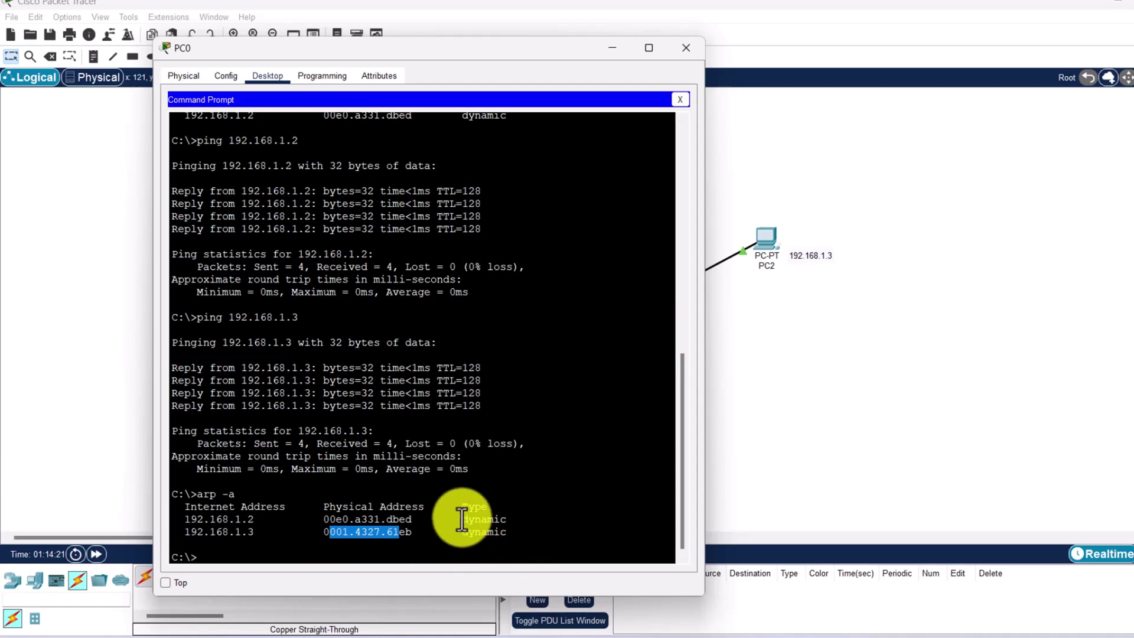
{"action": "left_click", "coordinate": [489, 520]}
{"action": "left_click_drag", "start_coordinate": [450, 531], "coordinate": [482, 532]}
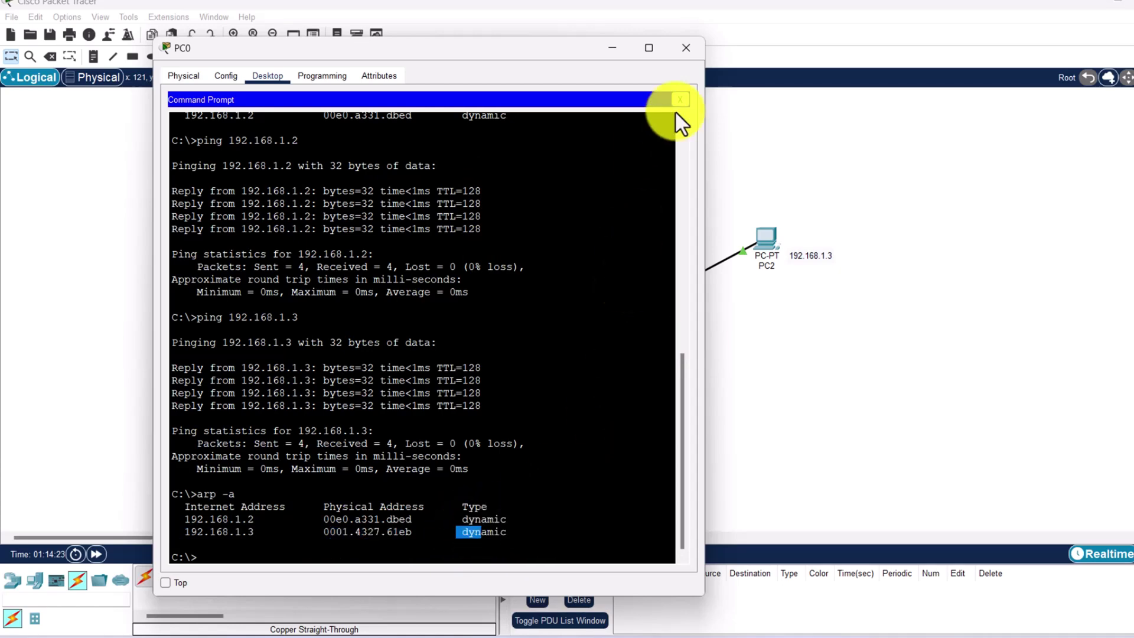
{"action": "left_click", "coordinate": [690, 48]}
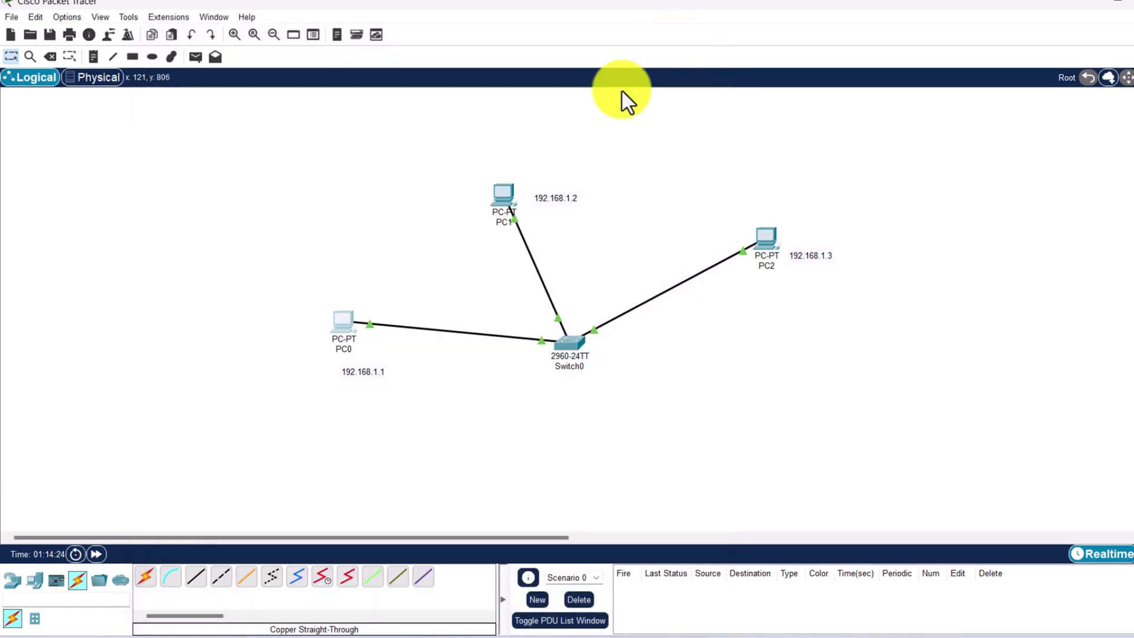
Rerun show mac address-table on Switch0 after the ping to PC2, check the listed ports, and close the switch window.
{"action": "left_click", "coordinate": [565, 339]}
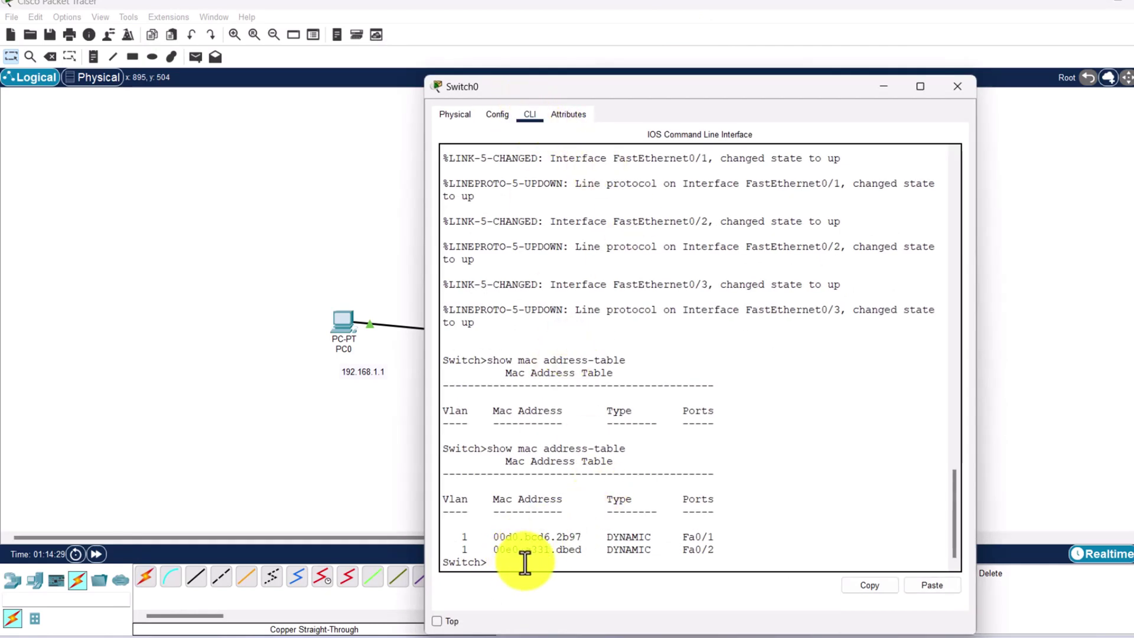
{"action": "key", "text": "Up"}
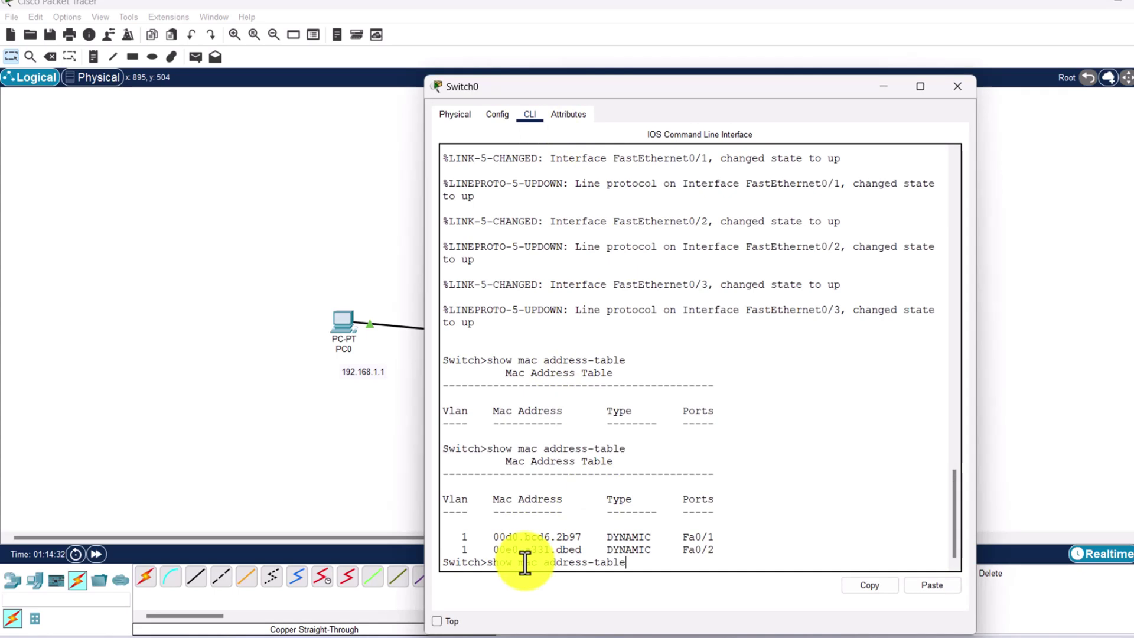
{"action": "key", "text": "Return"}
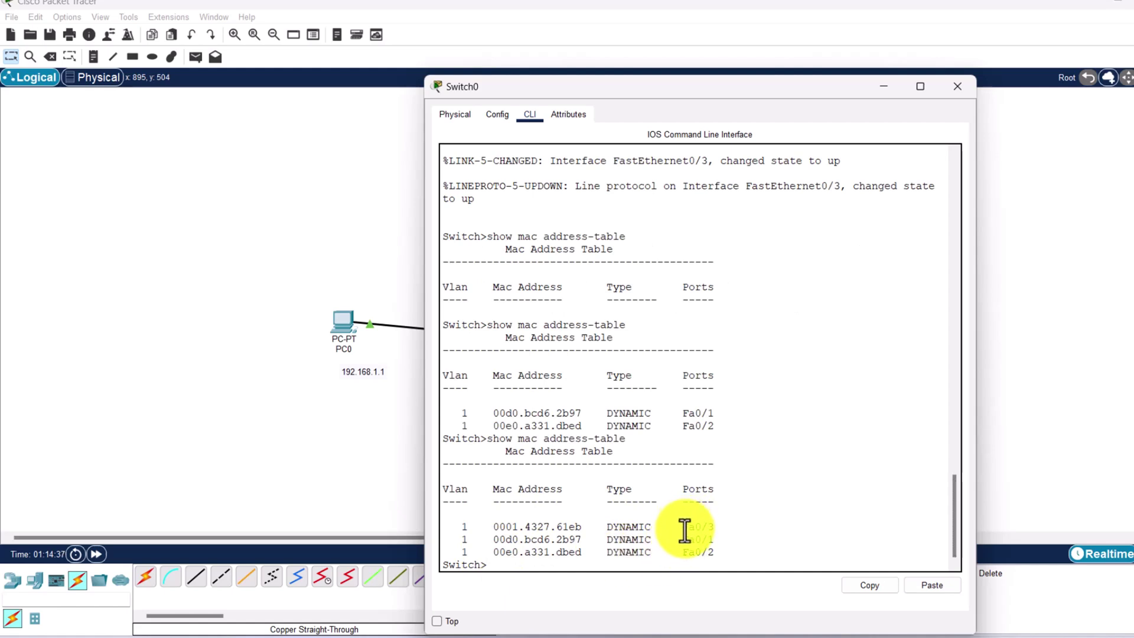
{"action": "left_click_drag", "start_coordinate": [715, 553], "coordinate": [687, 551]}
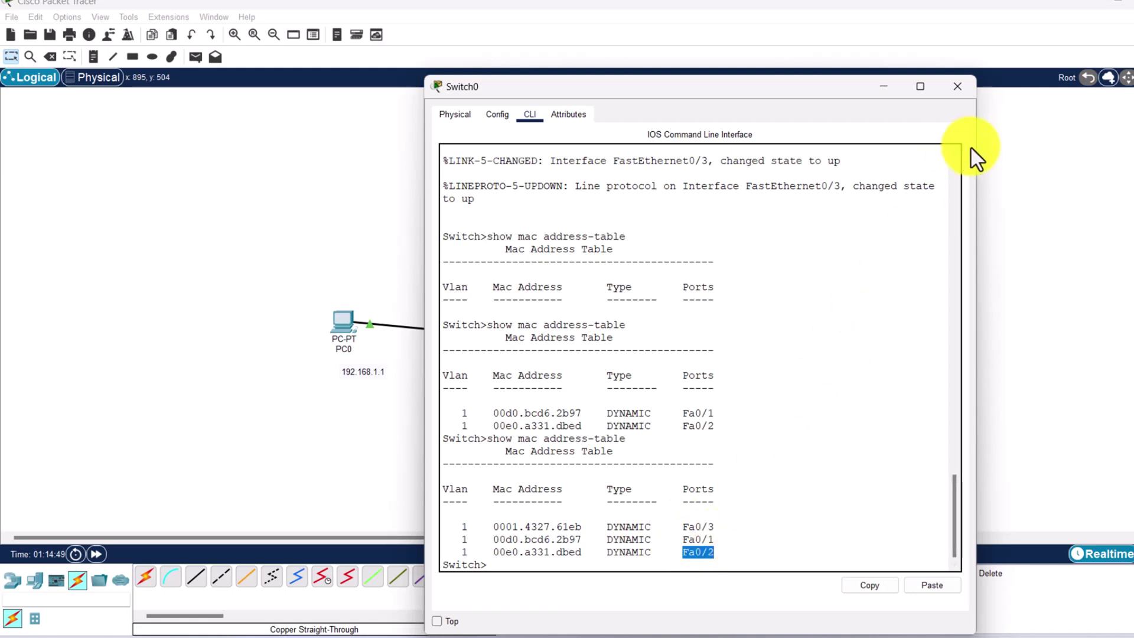
{"action": "left_click", "coordinate": [952, 87]}
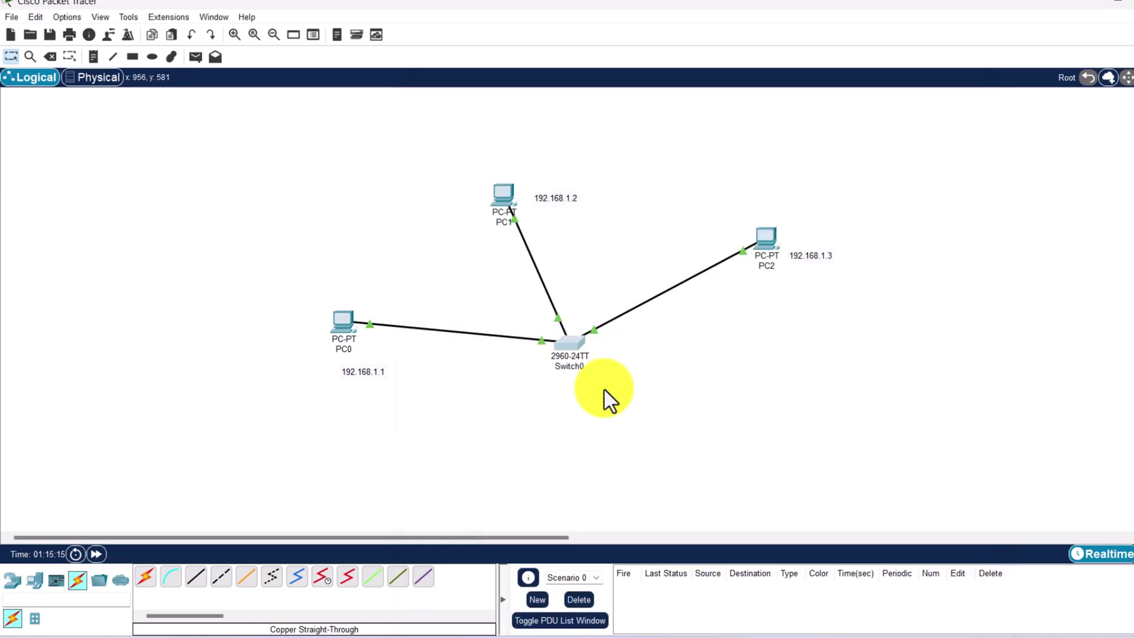